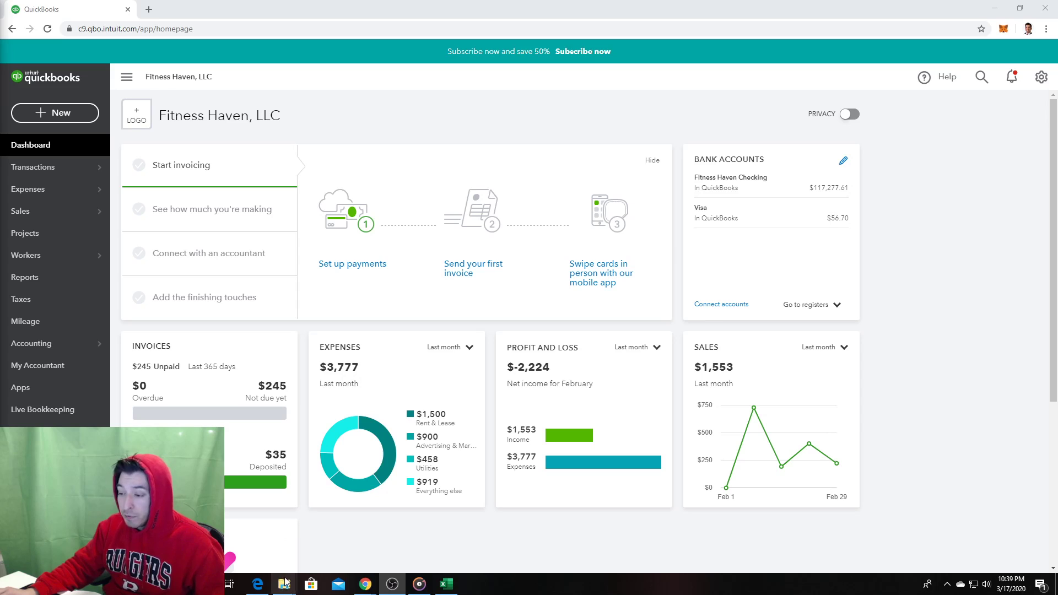
Step: Open the practice-set page photos from the Downloads folder and advance from 51.jpg to the March transactions in 52.jpg
mouse_move(280, 583)
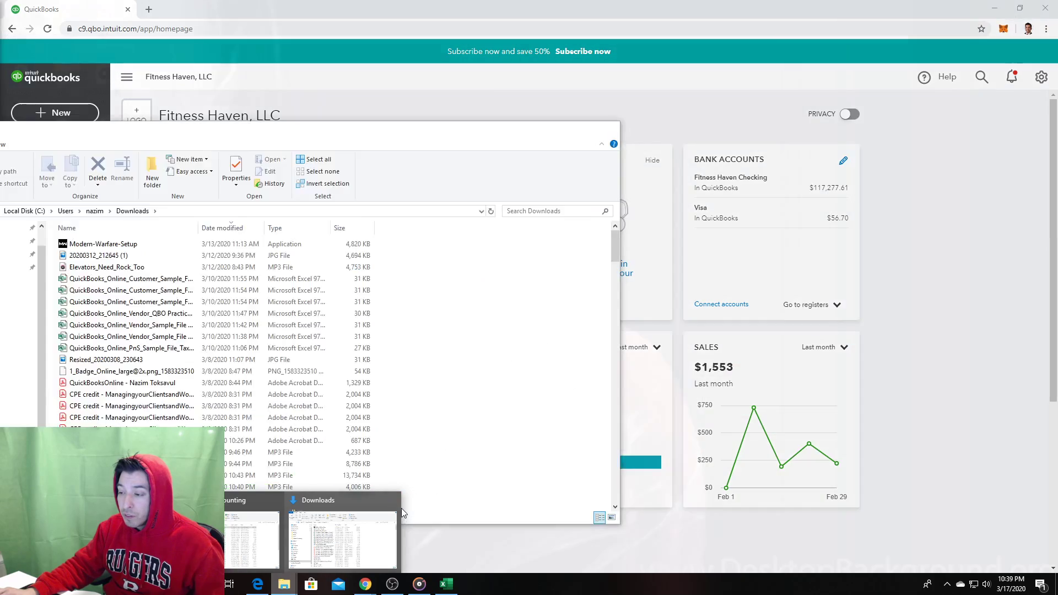
left_click(391, 499)
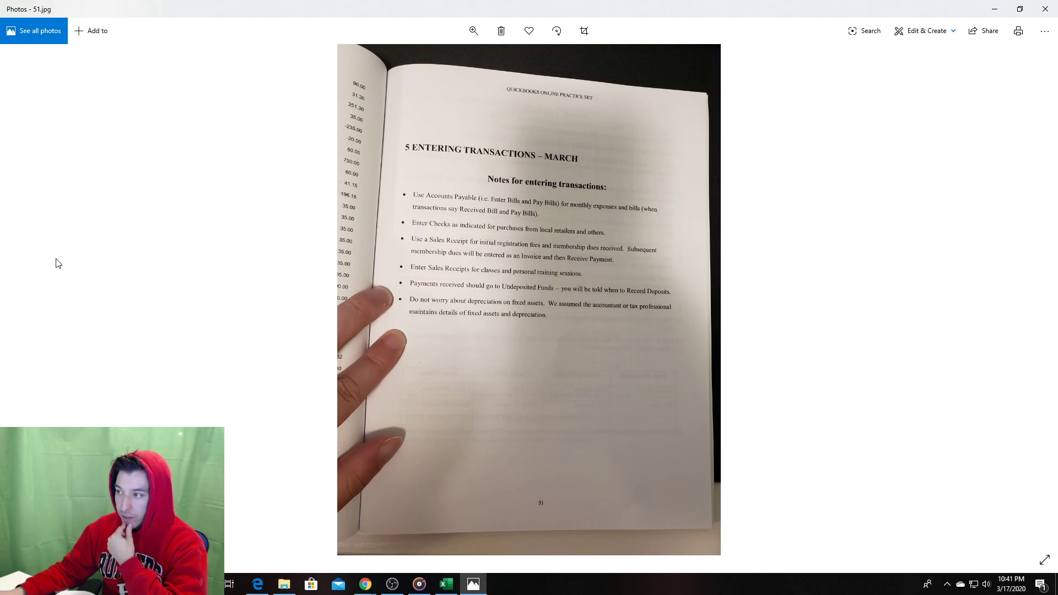
left_click(1030, 300)
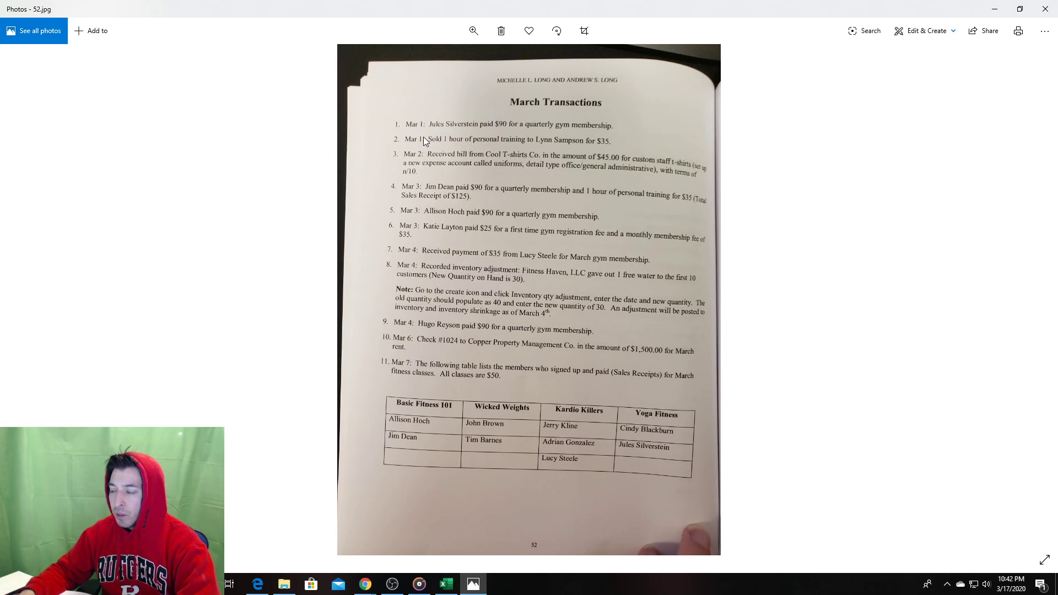
Step: Switch to QuickBooks in Chrome and create a new sales receipt for the first March transaction
left_click(359, 590)
left_click(355, 548)
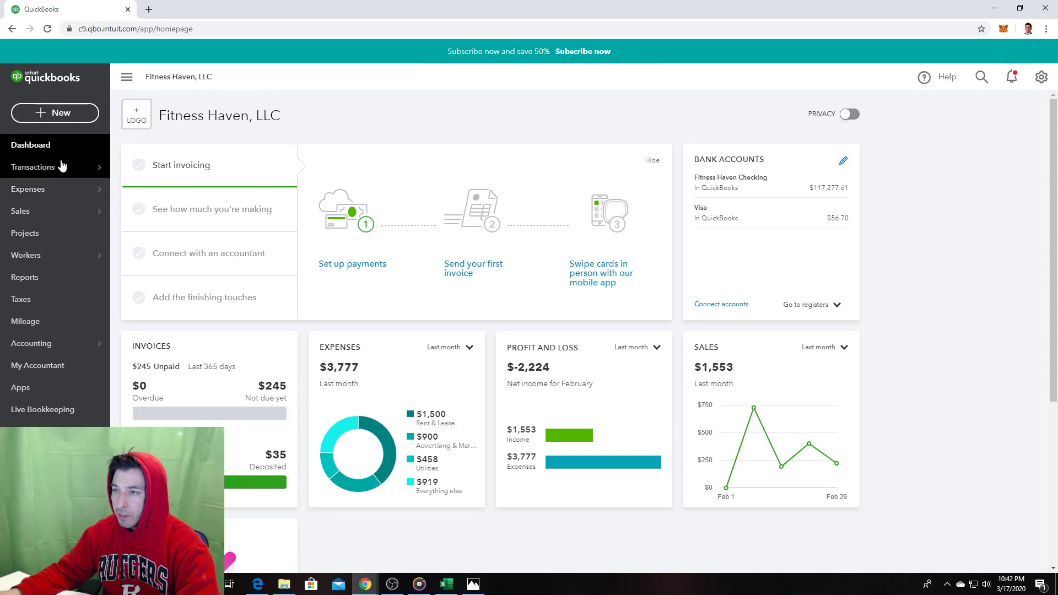
key("alt+Tab")
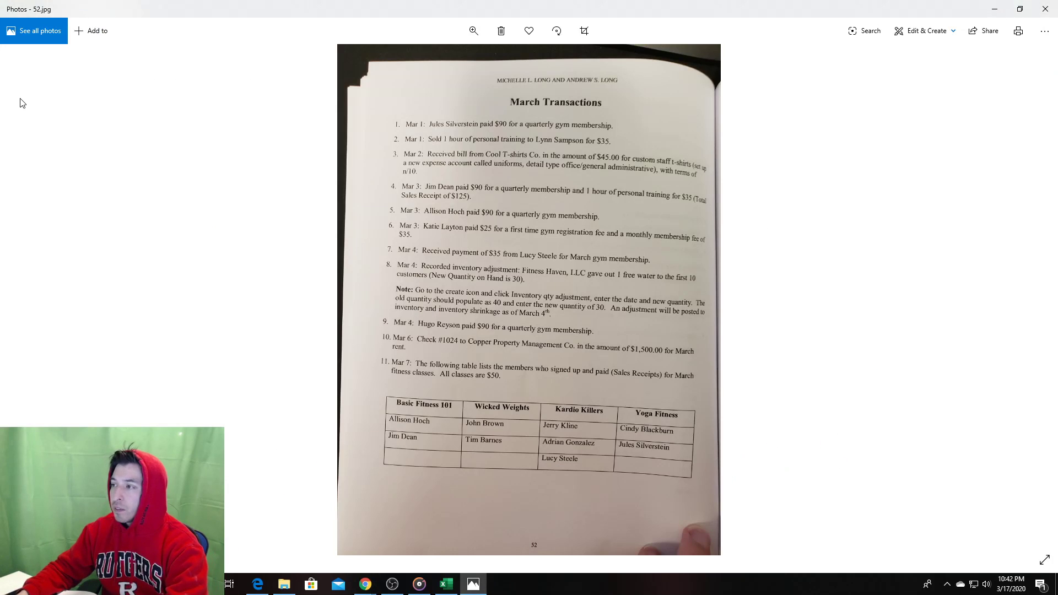
key("alt+Tab")
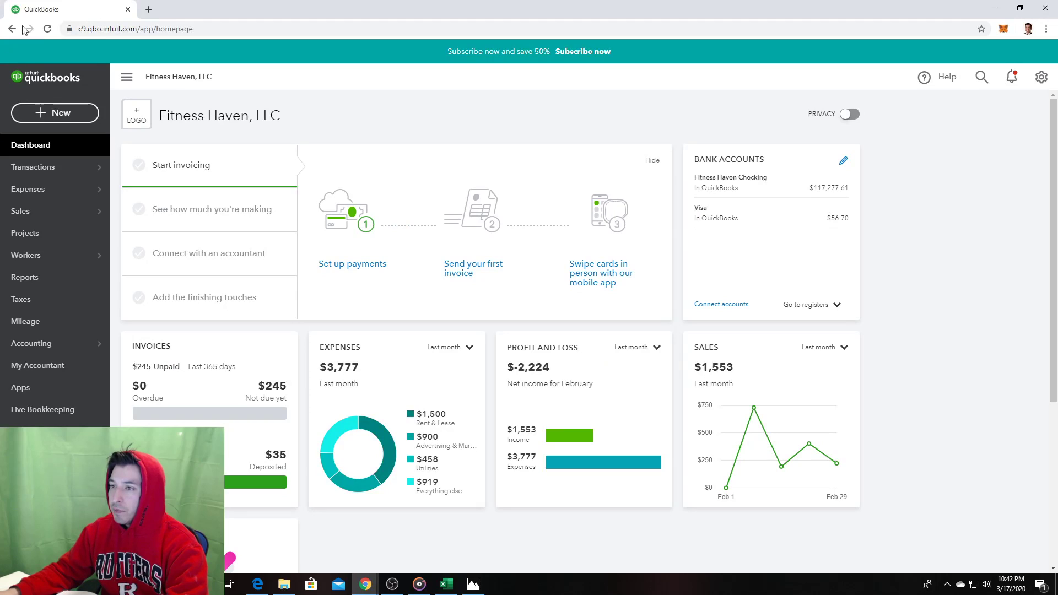
left_click(77, 117)
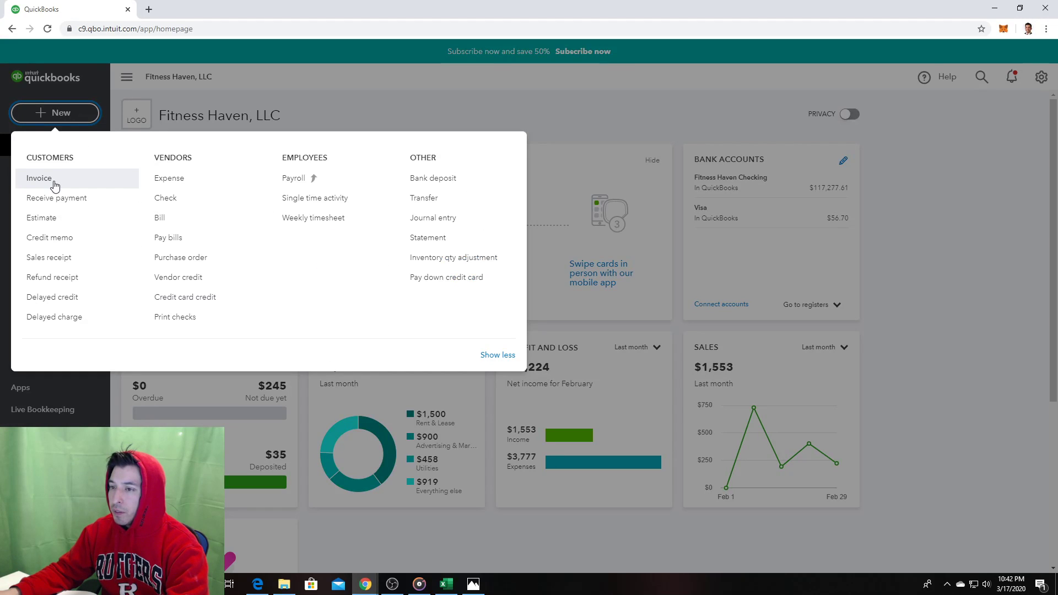
key("Escape")
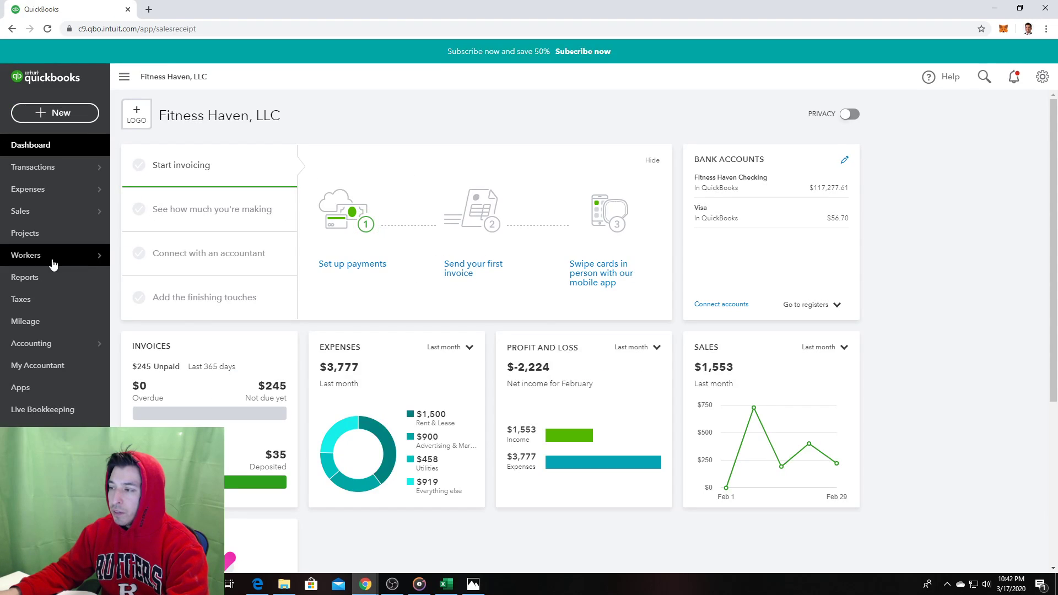
key("alt+Tab")
key("alt+Tab")
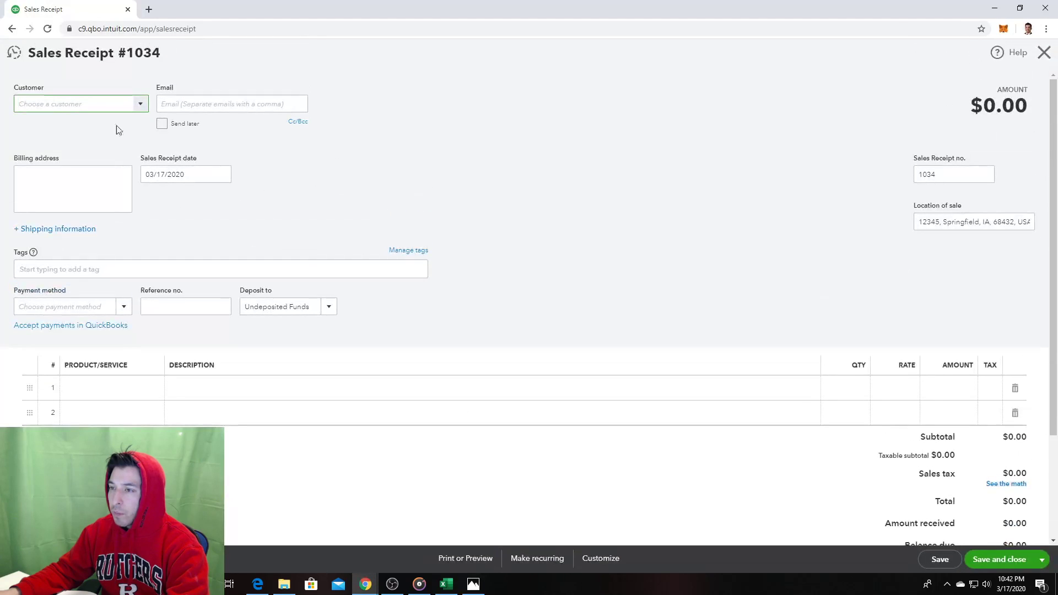
Step: Enter the customer's full name from transaction 1 on the sales receipt and save it as a new customer
type("Jules")
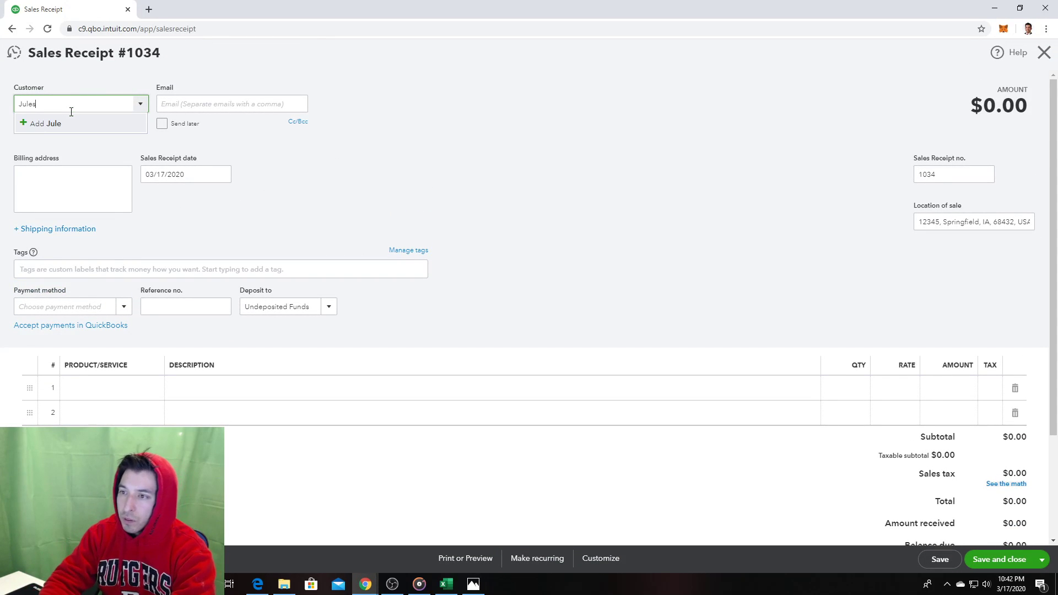
key("BackSpace")
key("BackSpace")
key("BackSpace")
type("u")
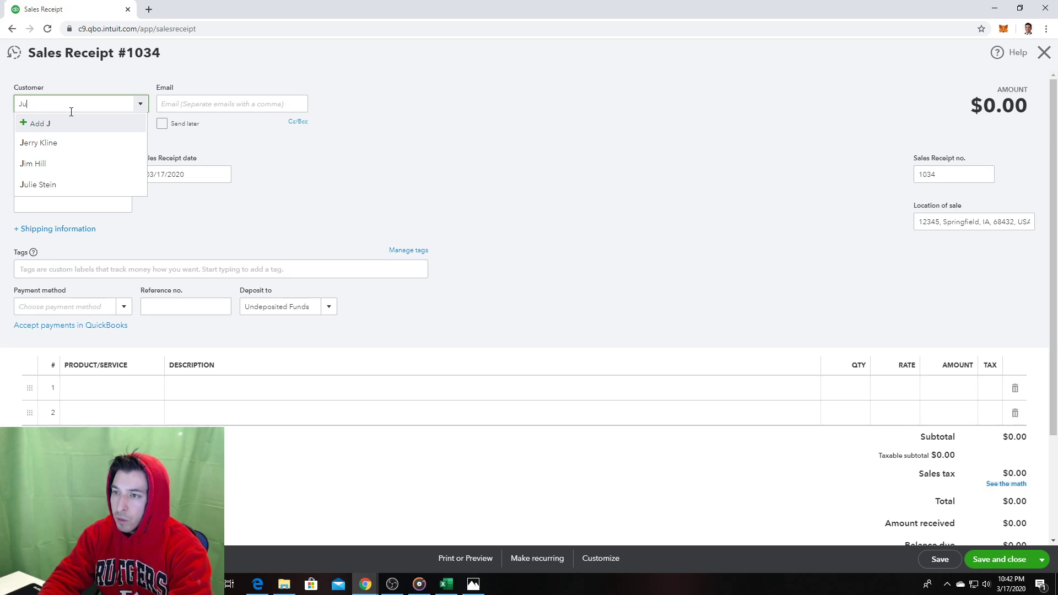
type("les Silve")
type("rt")
type("tein")
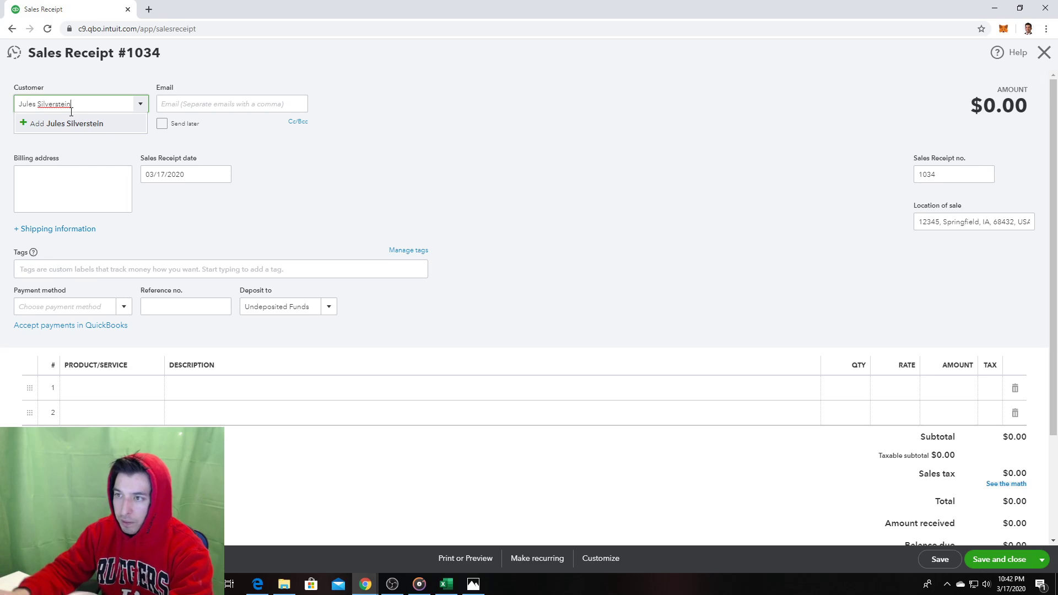
left_click(81, 123)
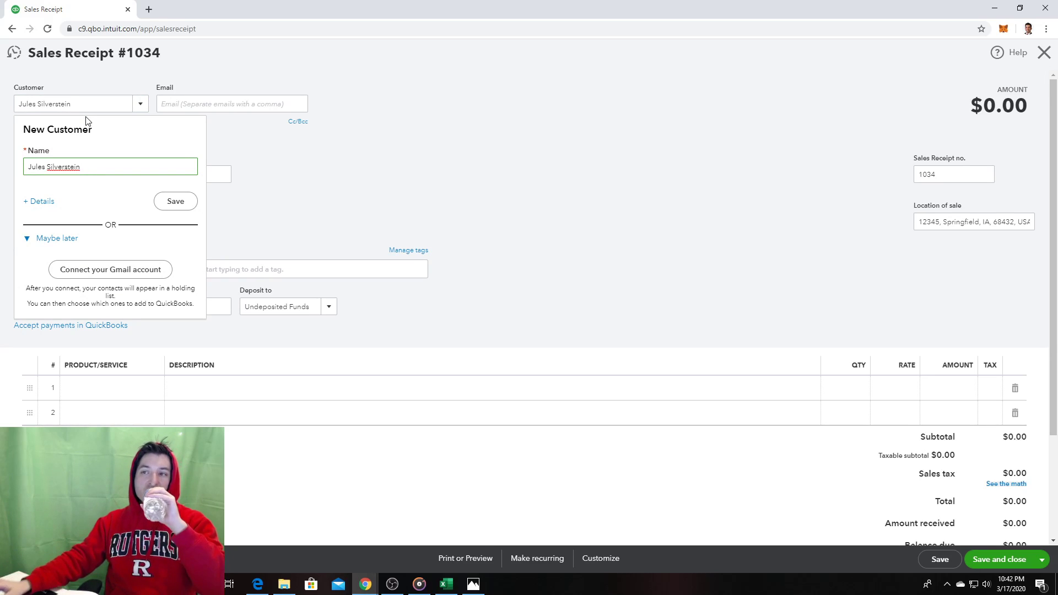
left_click(164, 204)
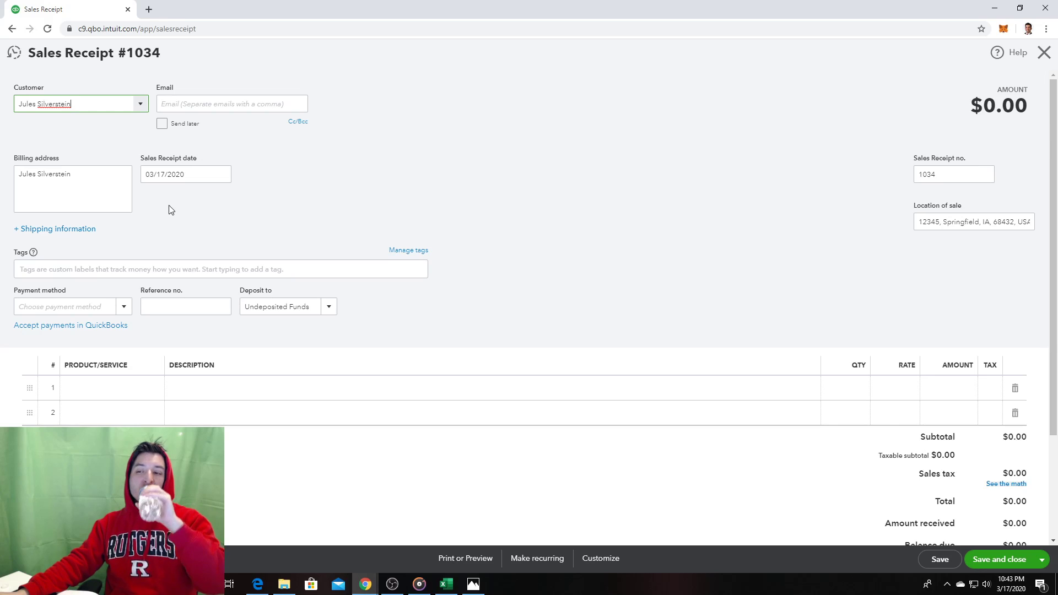
Step: Set the sales receipt date to 03/01/2020 and the payment method to Cash
left_click(198, 174)
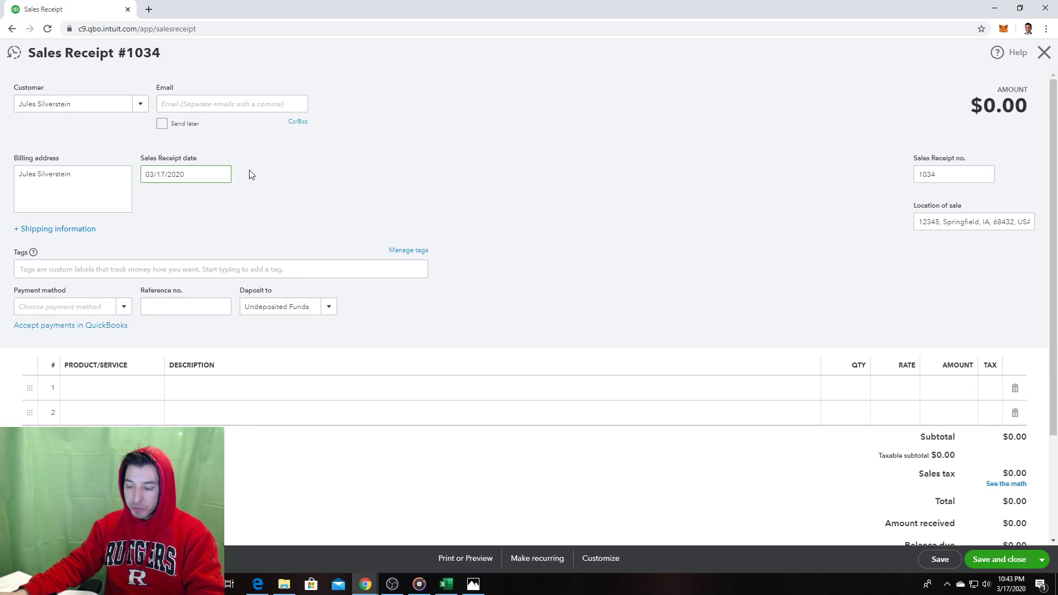
left_click(231, 174)
left_click(221, 174)
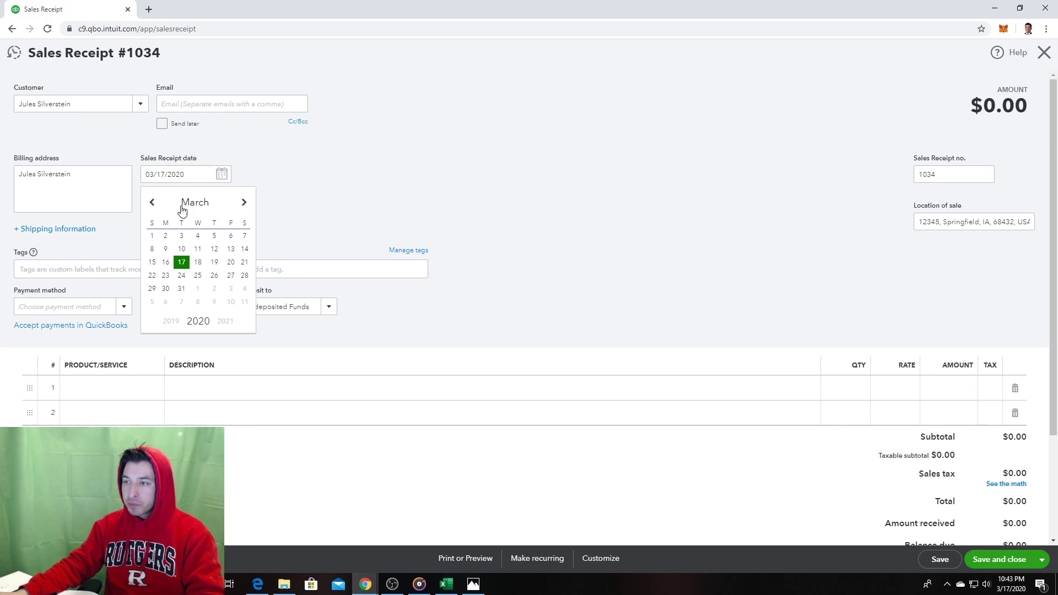
left_click(152, 237)
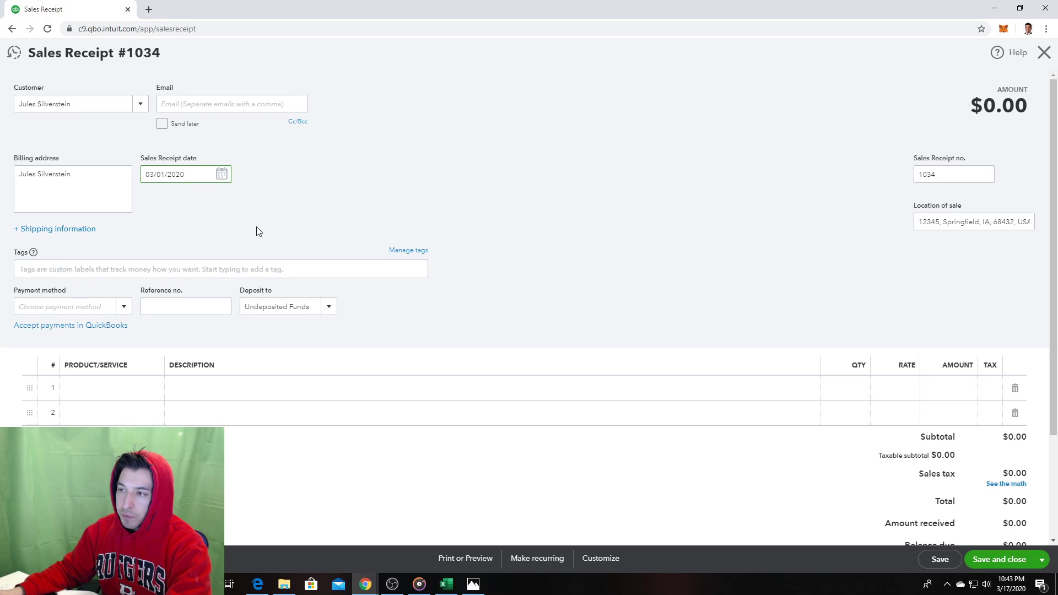
left_click(125, 310)
left_click(110, 346)
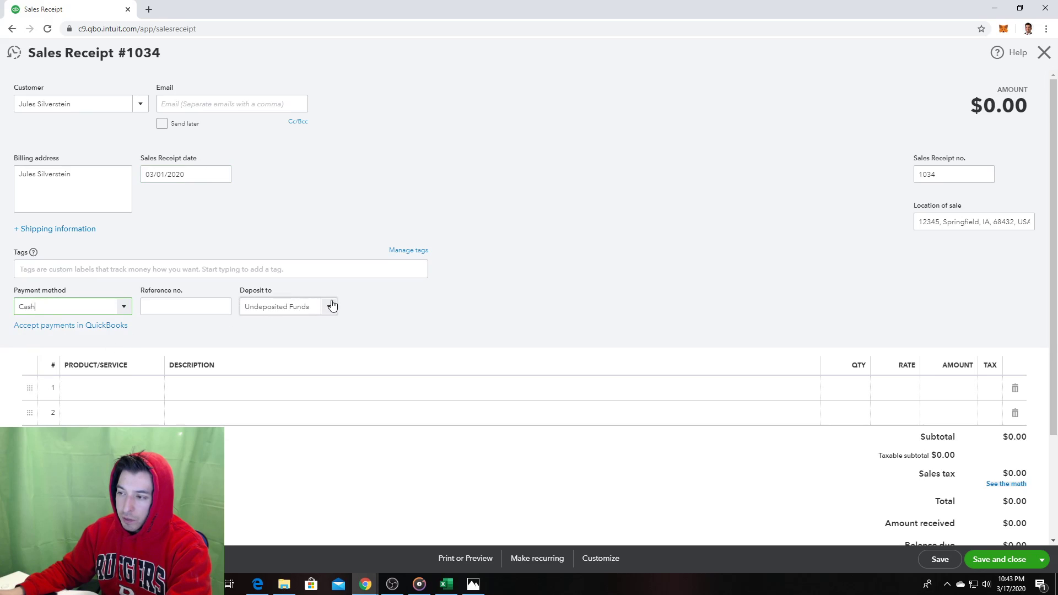
Step: Add Quarterly Membership as the first line item, and save the receipt while starting a new one
left_click(155, 392)
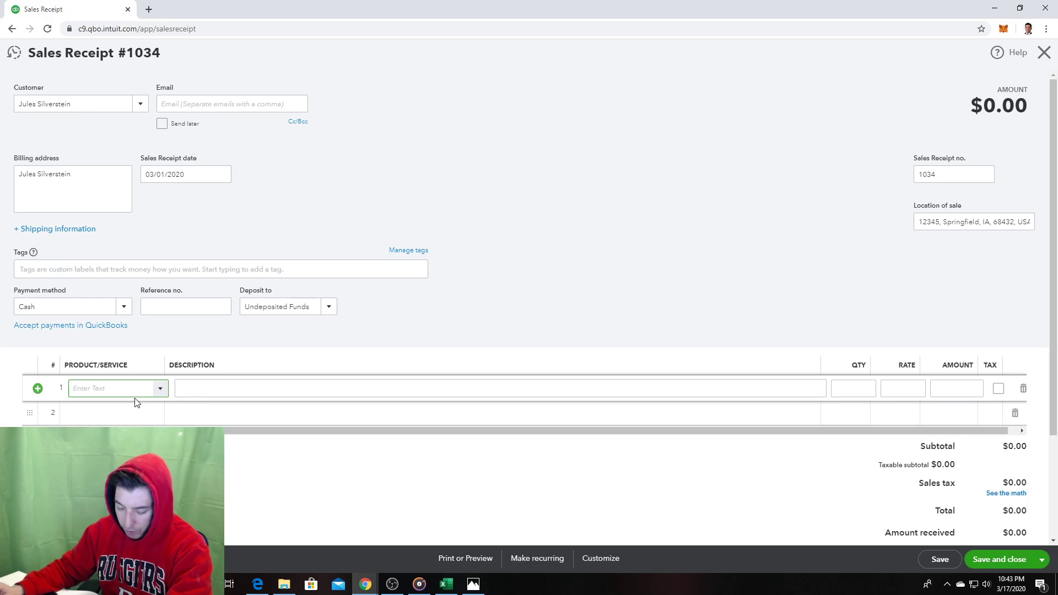
type("90")
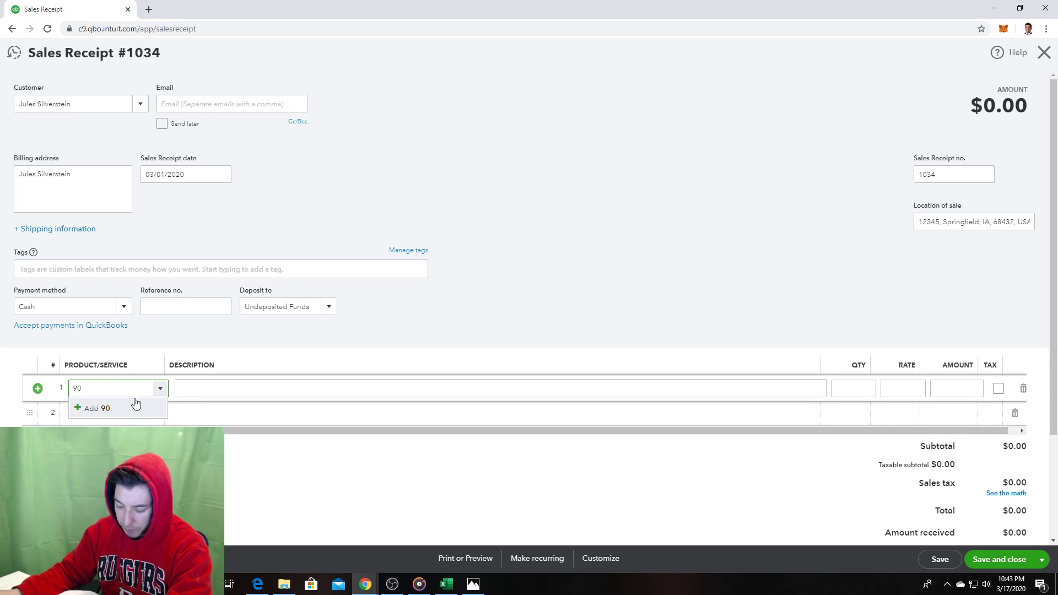
left_click_drag(111, 389, 23, 397)
type("g")
key("BackSpace")
type("Quarterly Membership")
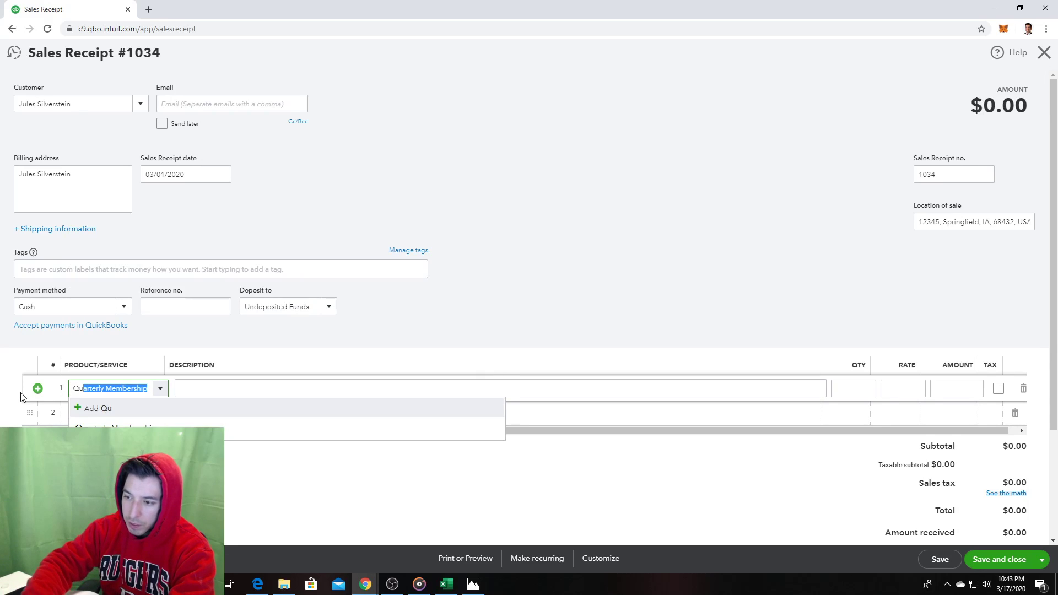
key("Tab")
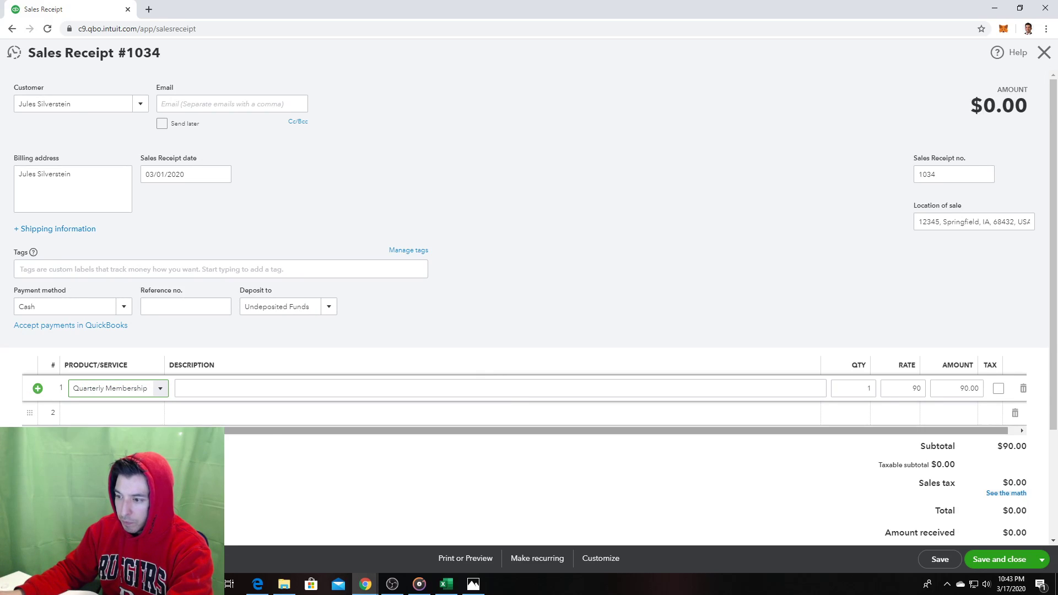
left_click(946, 394)
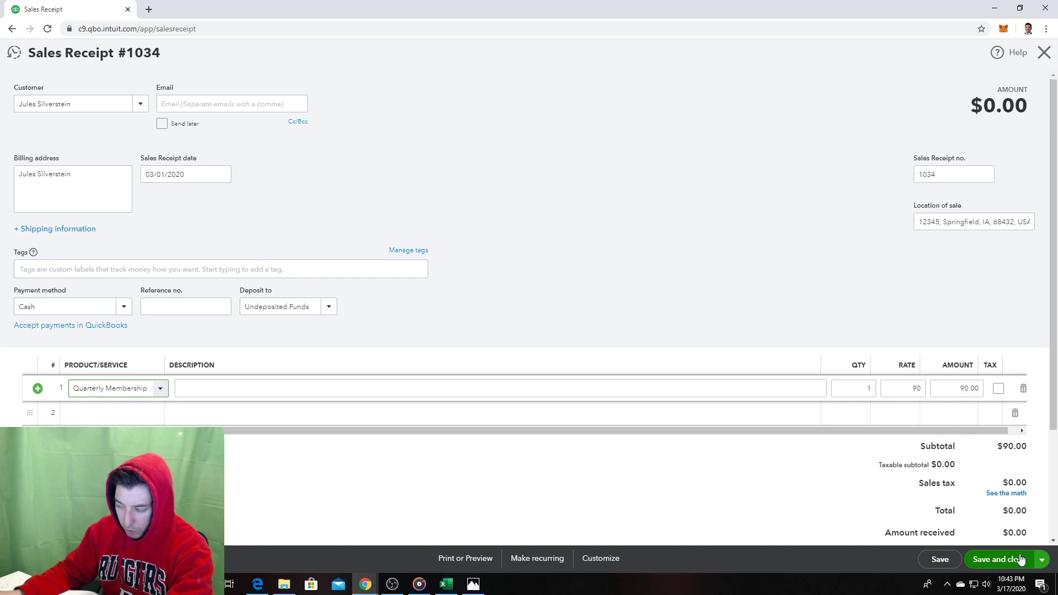
left_click(1040, 560)
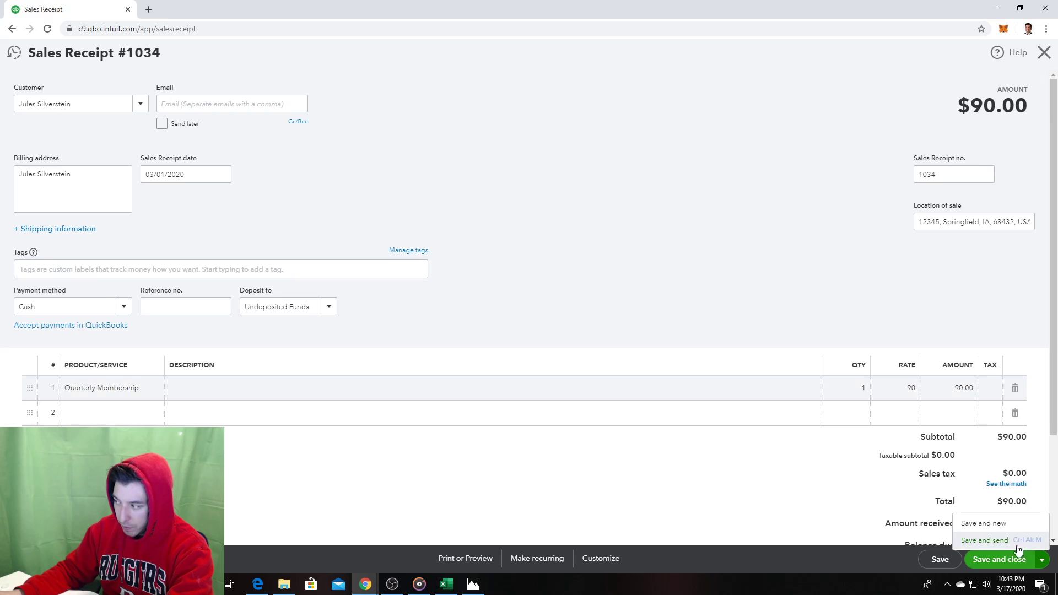
left_click(998, 526)
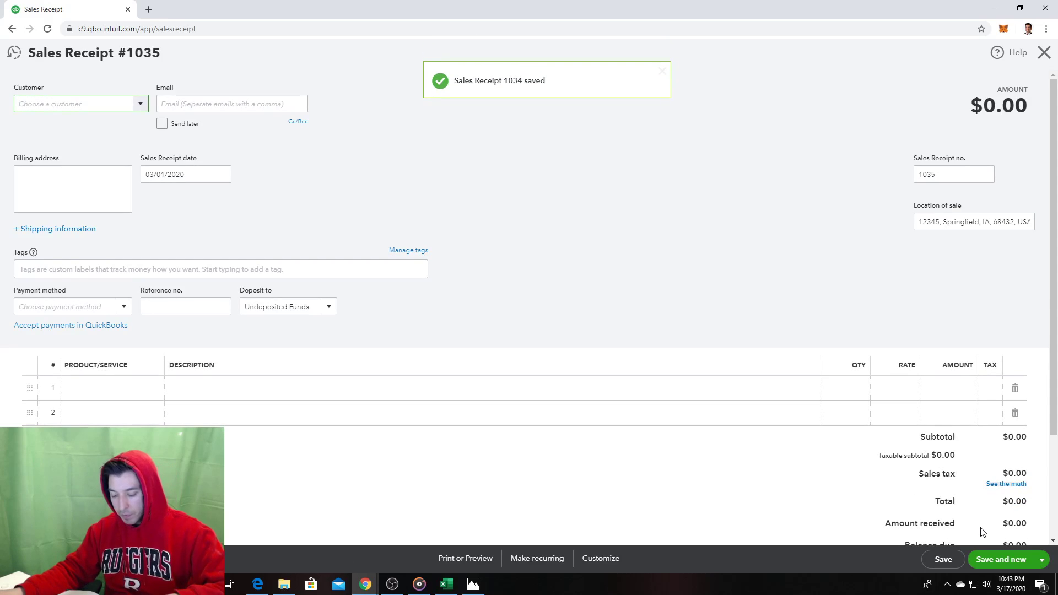
Step: Check the March transactions in 52.jpg and the transaction entry notes in 51.jpg, and return to the blank sales receipt in Chrome
left_click(484, 586)
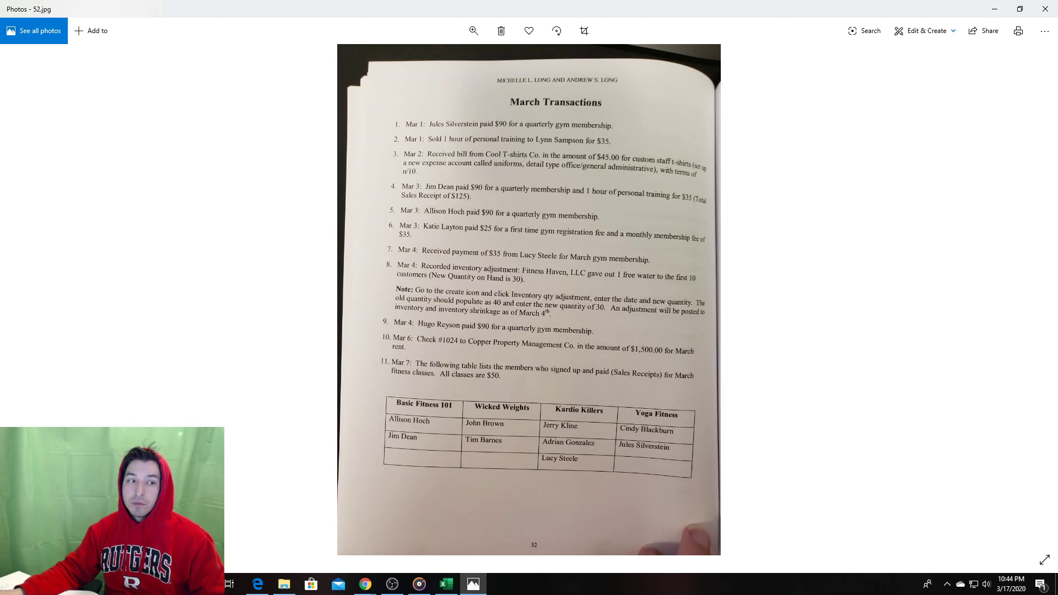
key("alt+Tab")
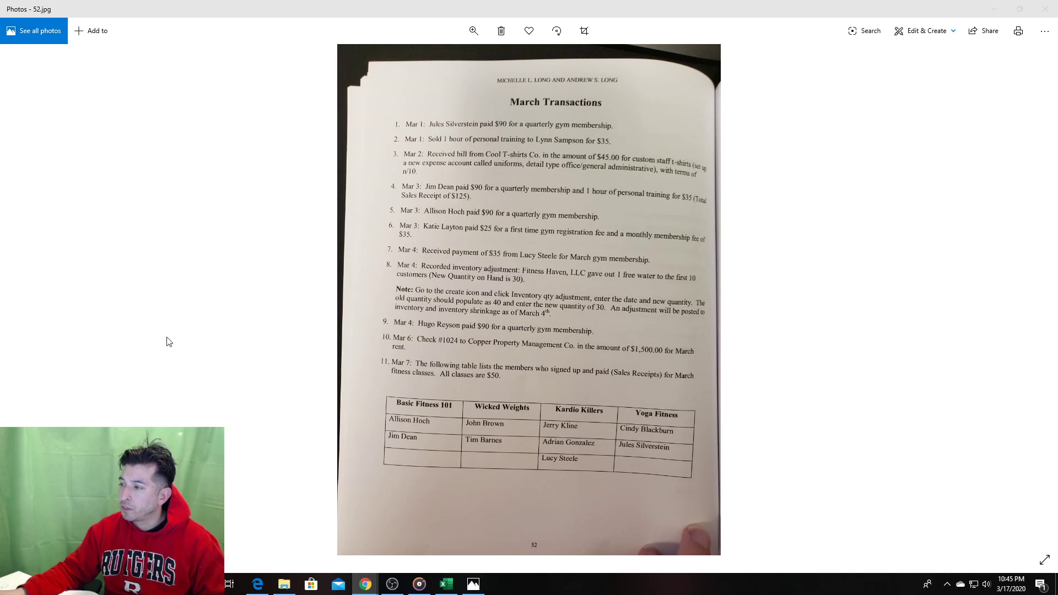
left_click(34, 293)
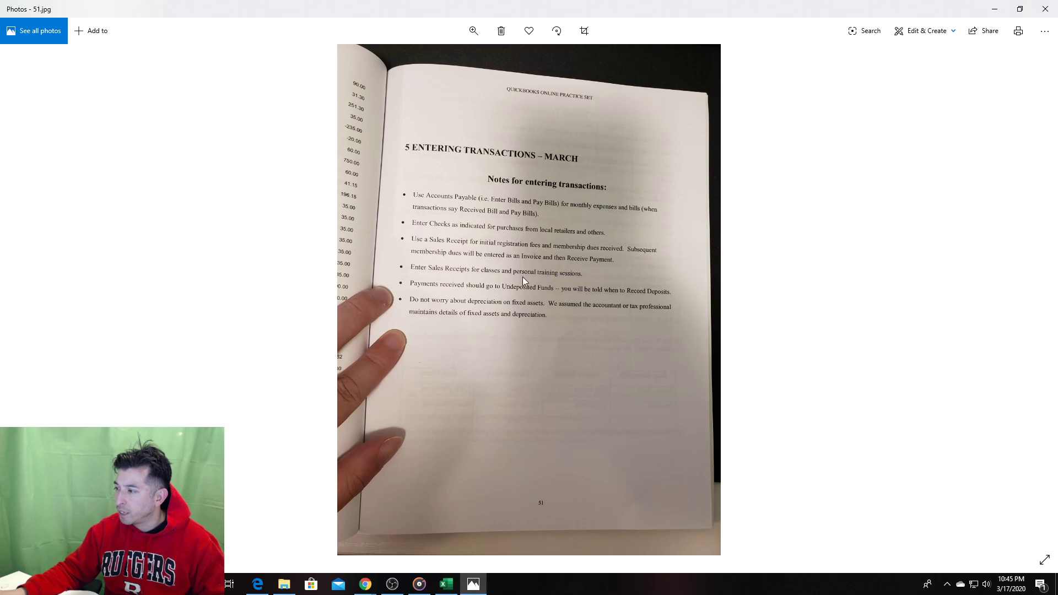
left_click(1038, 318)
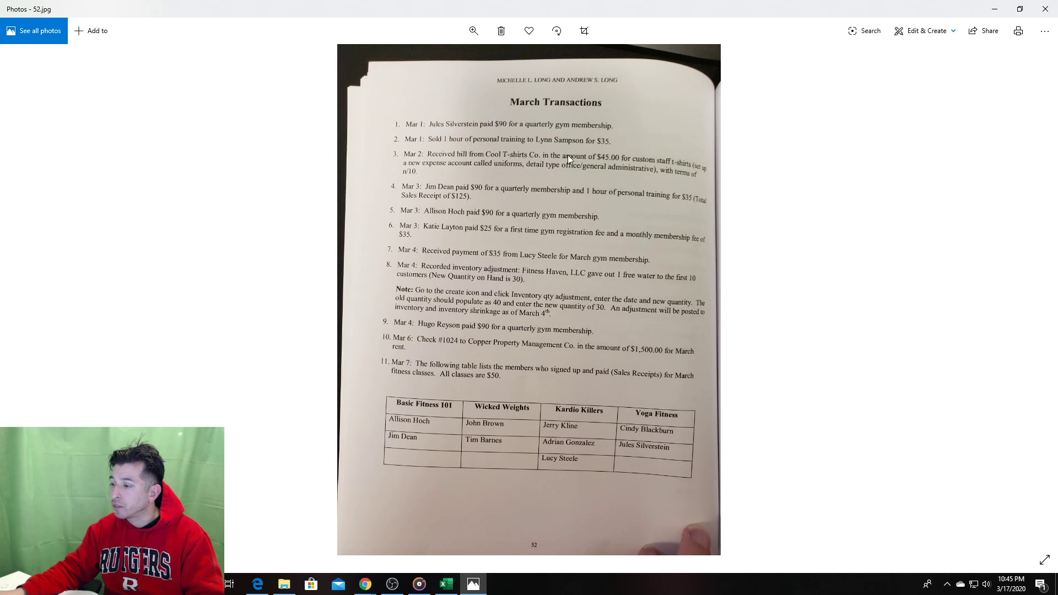
left_click(365, 585)
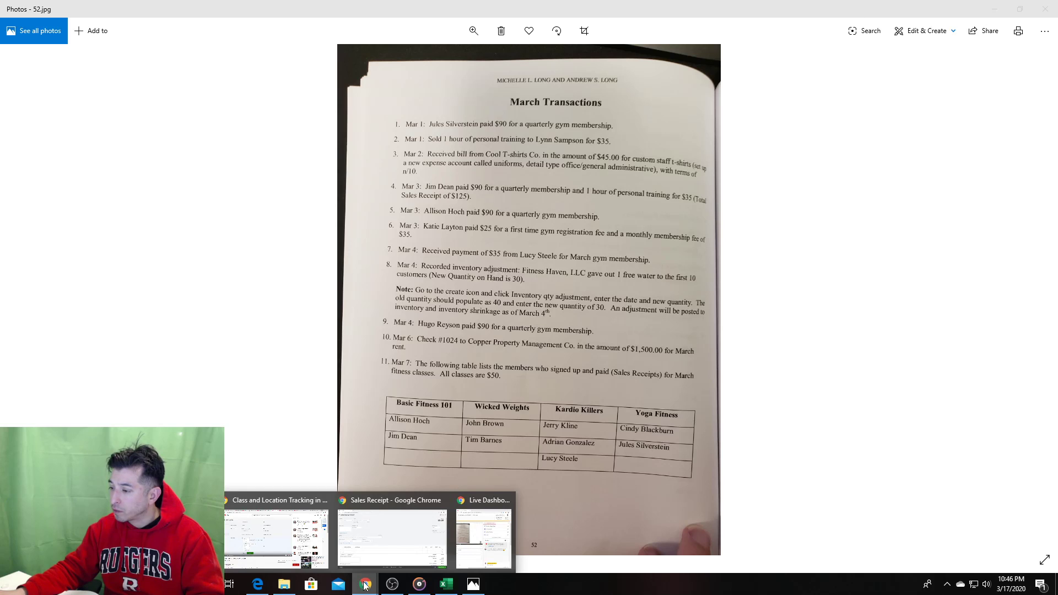
left_click(402, 543)
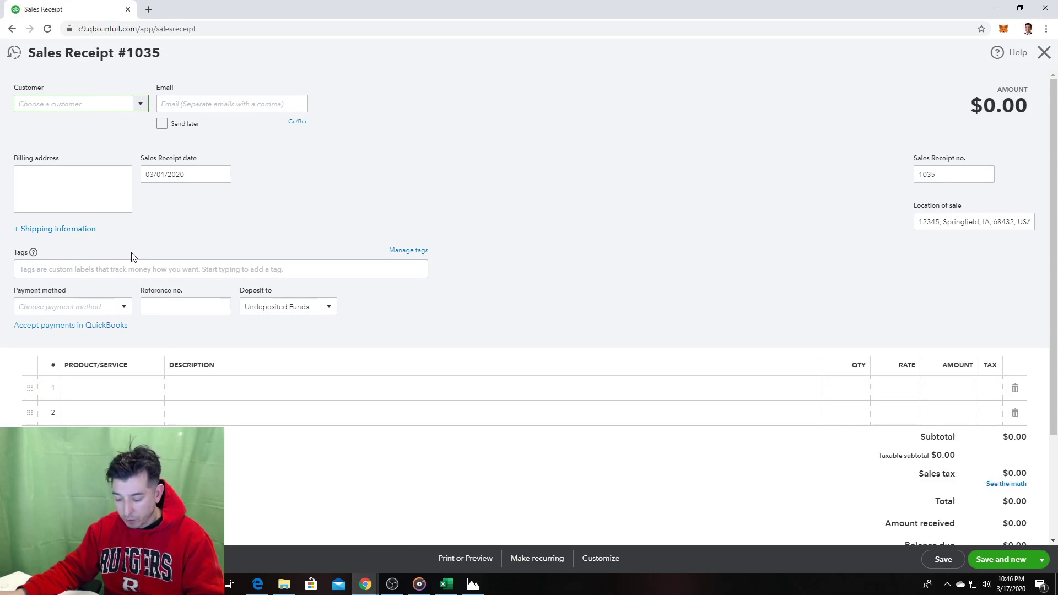
Step: Select the existing customer from transaction 2 on the new sales receipt and set the payment method to Cash
type("Lynn Sampson")
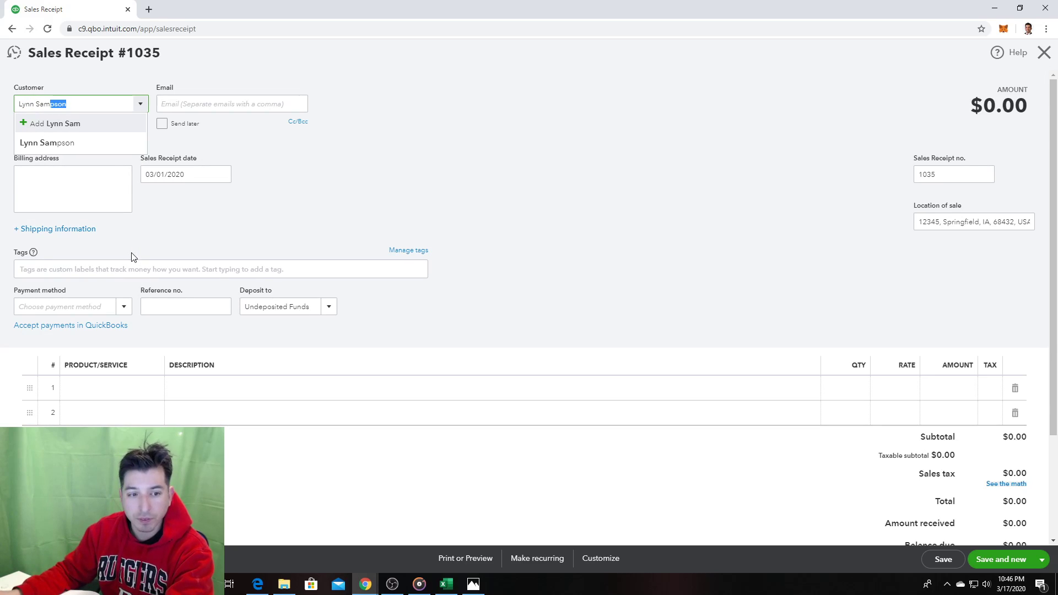
left_click(76, 145)
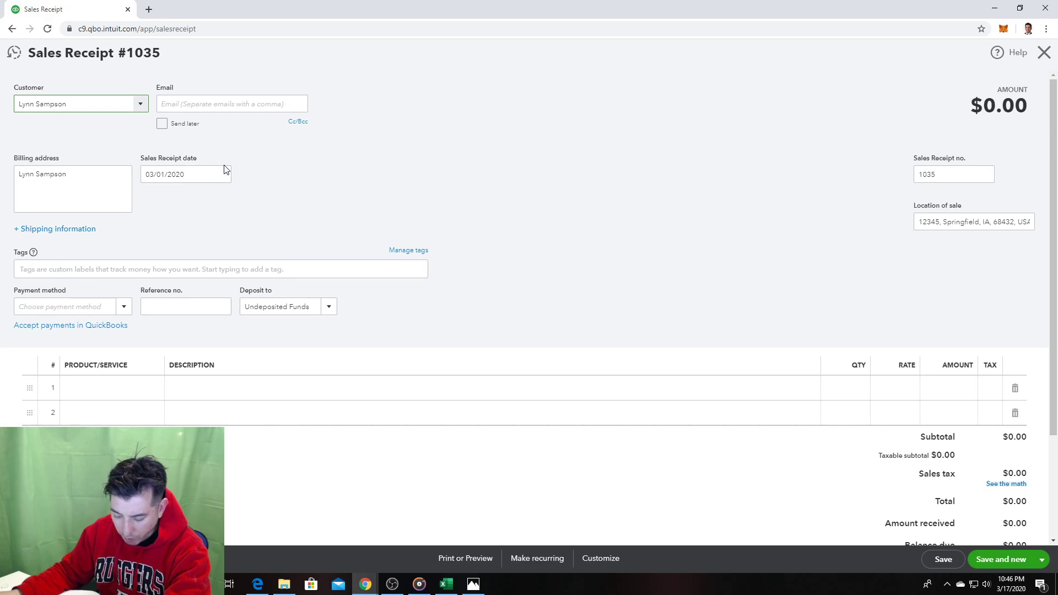
left_click(124, 306)
left_click(106, 346)
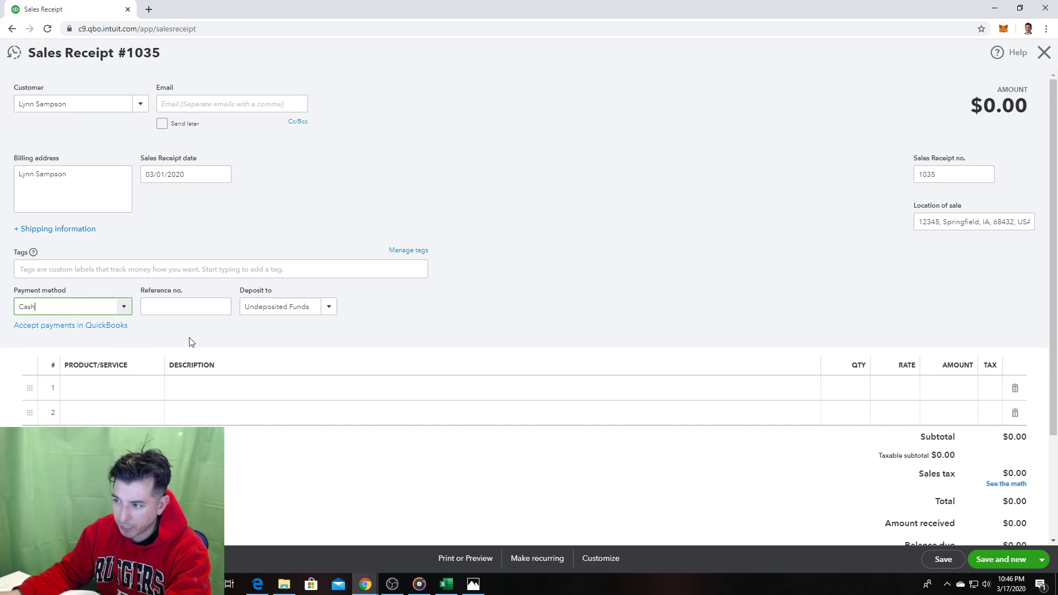
Step: Add Personal Training as the first line item, and save and close the sales receipt
left_click(128, 389)
type("Personal Training")
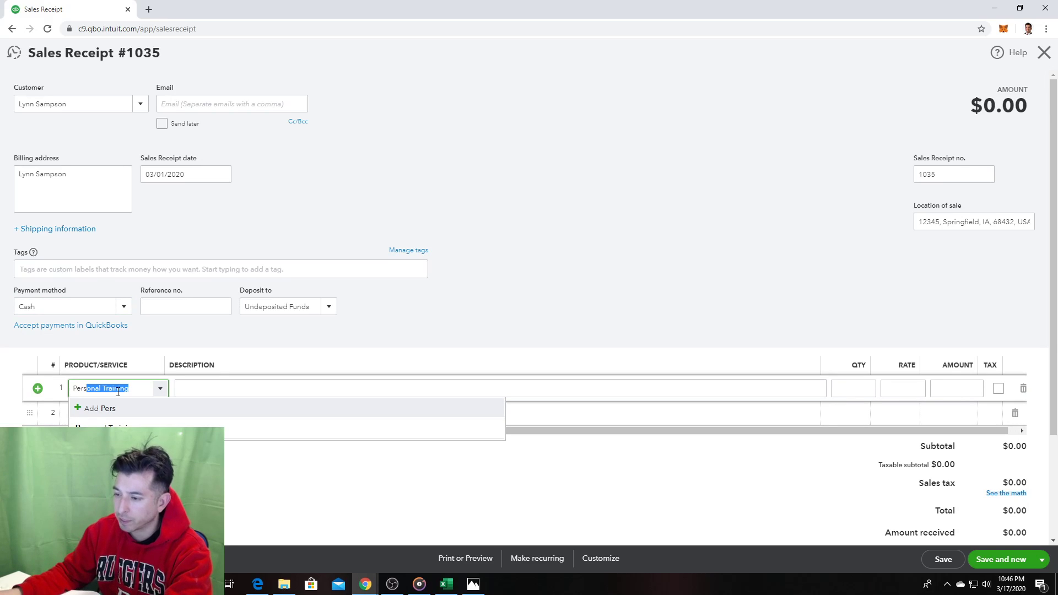
left_click(120, 429)
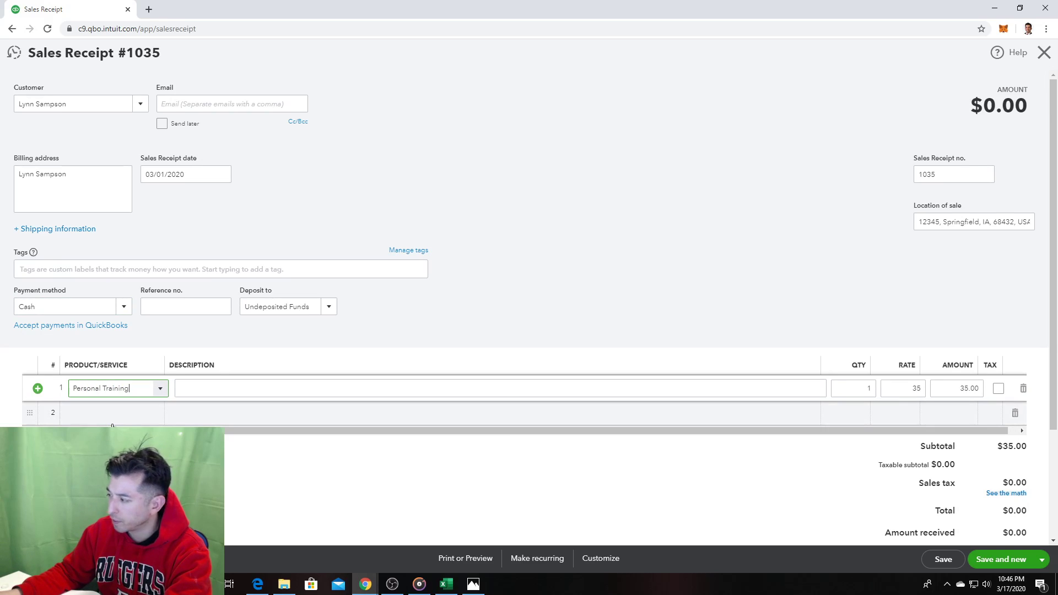
left_click(822, 257)
scroll(822, 257, "down", 1)
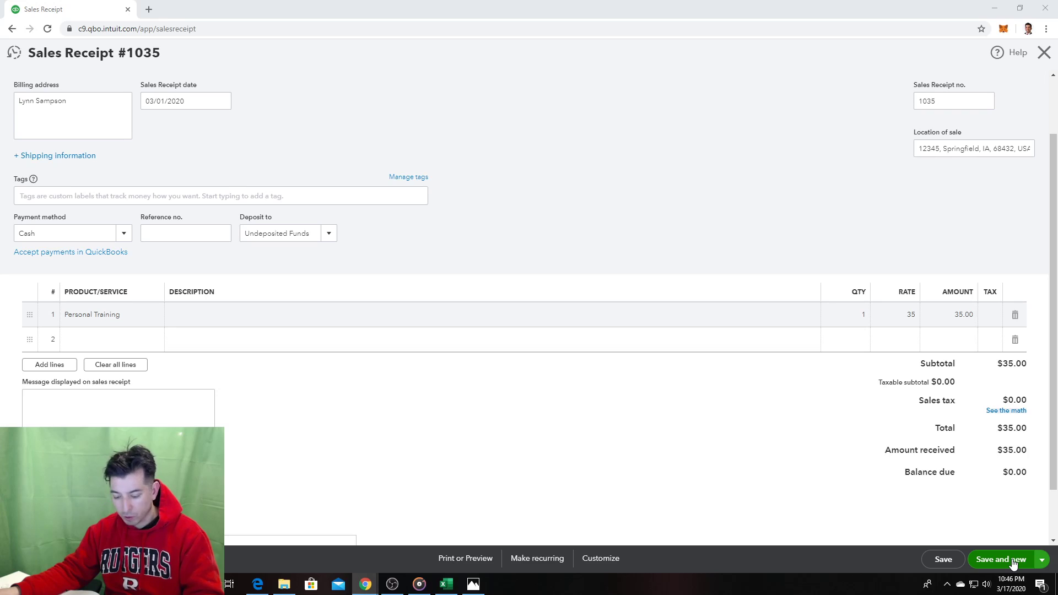
left_click(1042, 560)
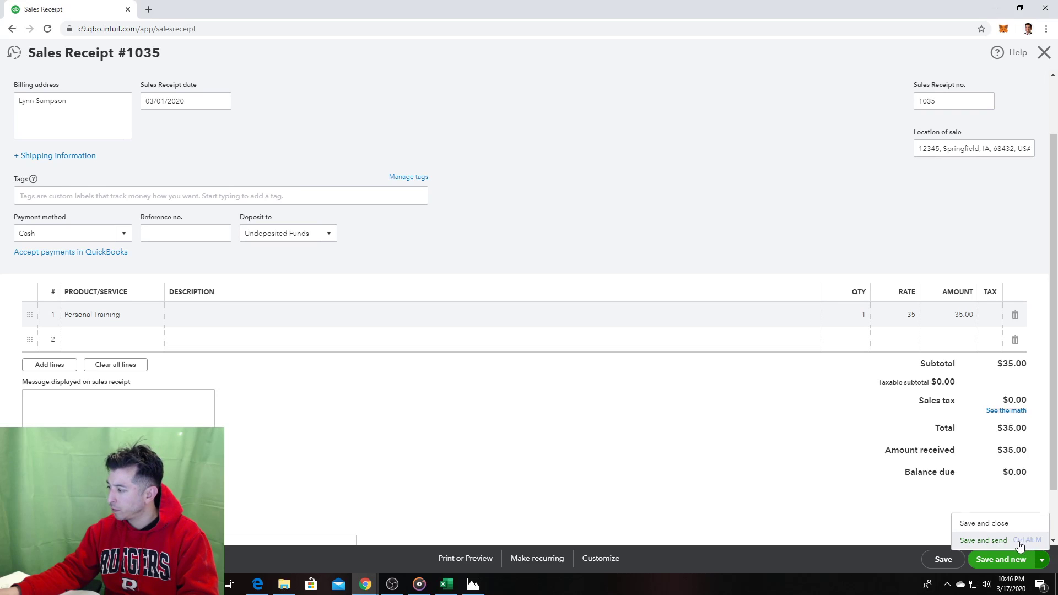
left_click(990, 528)
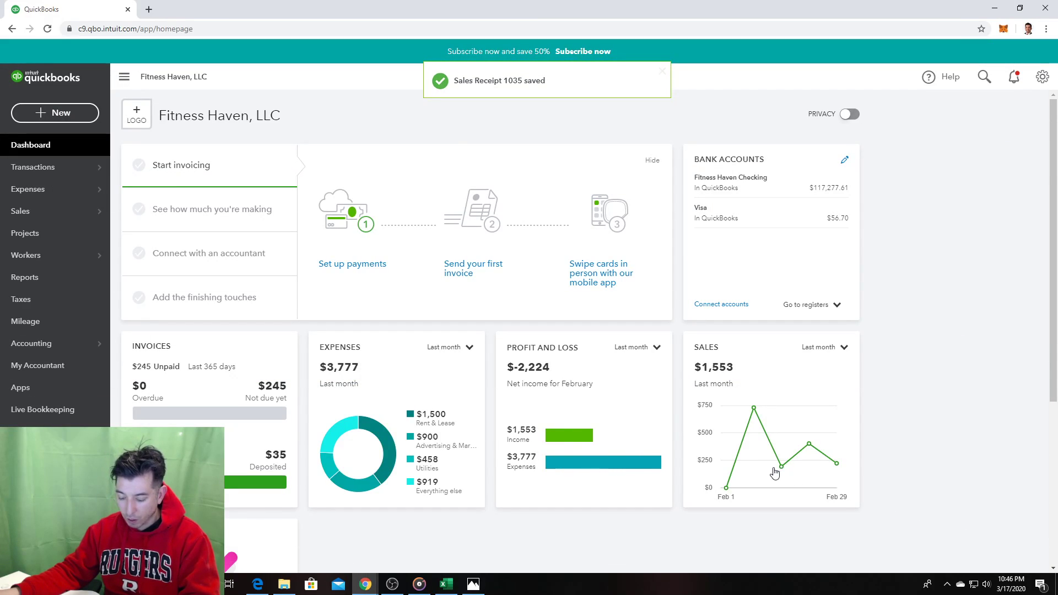
Step: Check the March transactions in 52.jpg and the transaction entry notes in 51.jpg in Photos
left_click(473, 584)
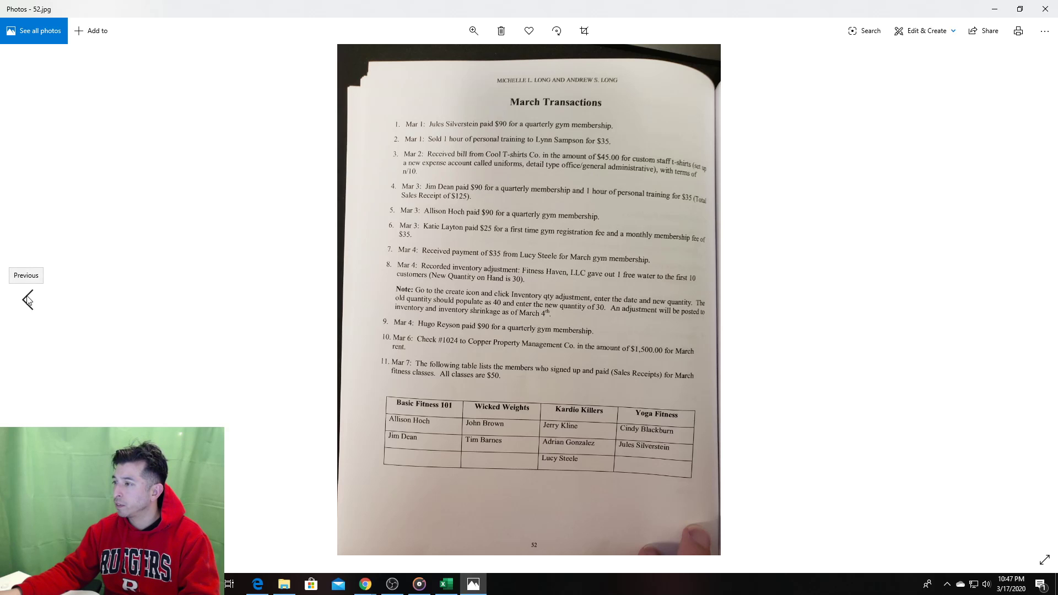
left_click(28, 300)
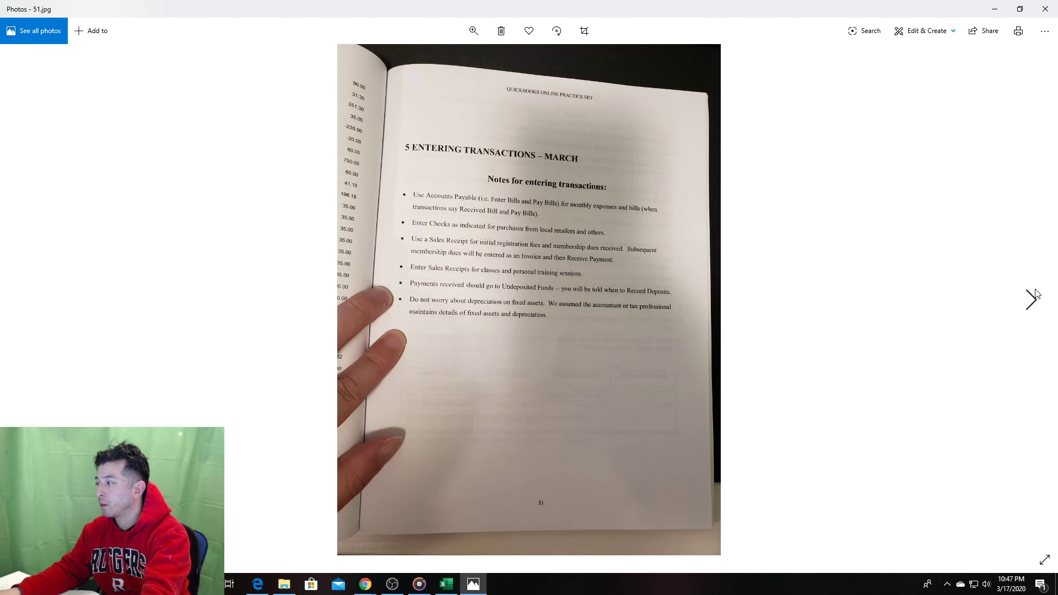
left_click(1031, 297)
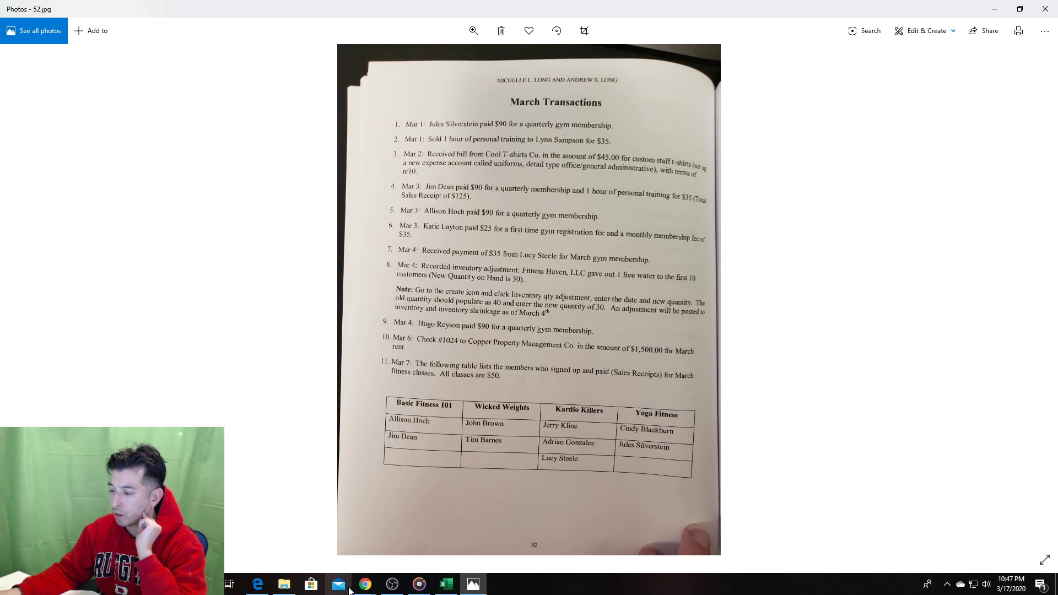
Step: Return to QuickBooks in Chrome and start a new bill
mouse_move(365, 584)
left_click(402, 545)
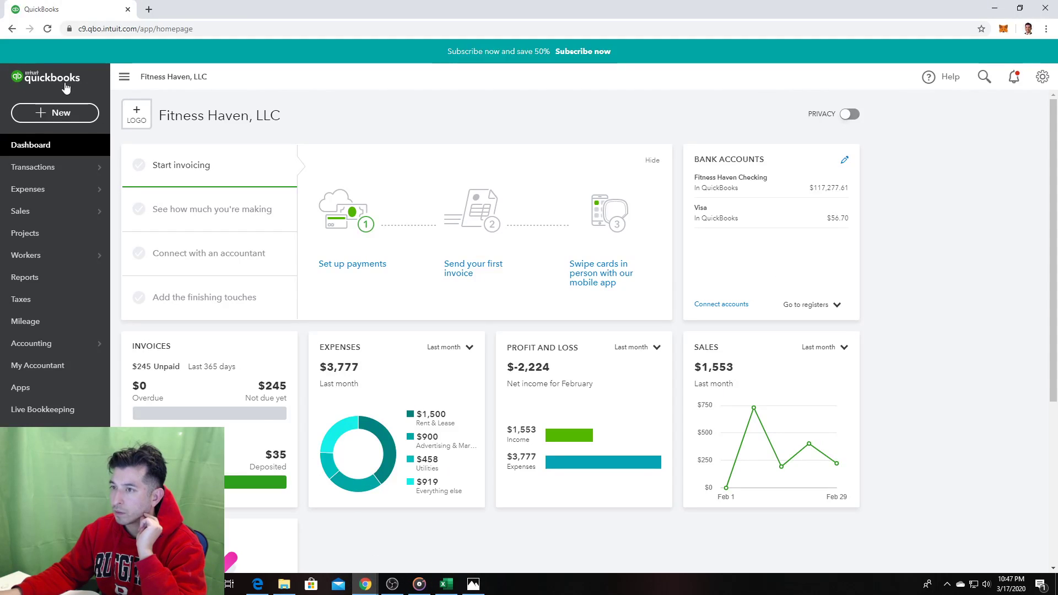
left_click(71, 108)
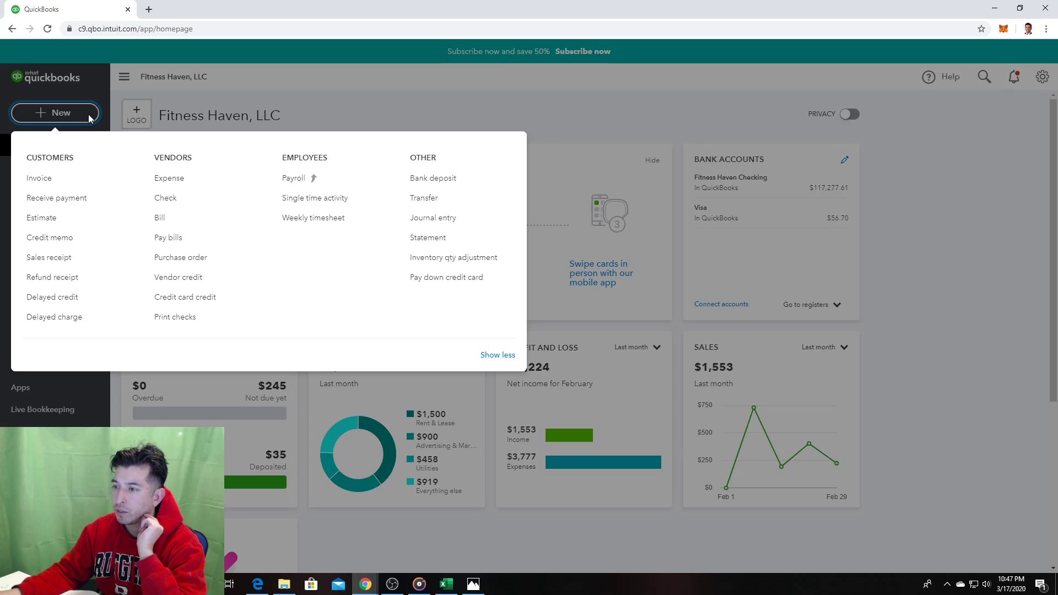
left_click(163, 216)
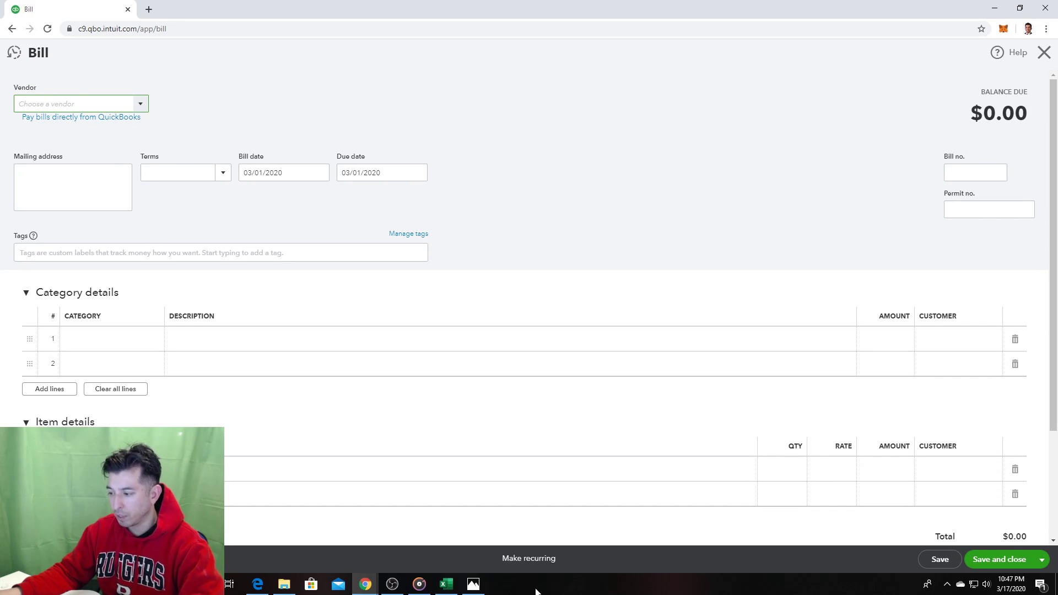
Step: Consult the Quickbooks Online Setup steps workbook in Excel and the March transactions in 52.jpg, and return to the blank bill in Chrome
left_click(446, 585)
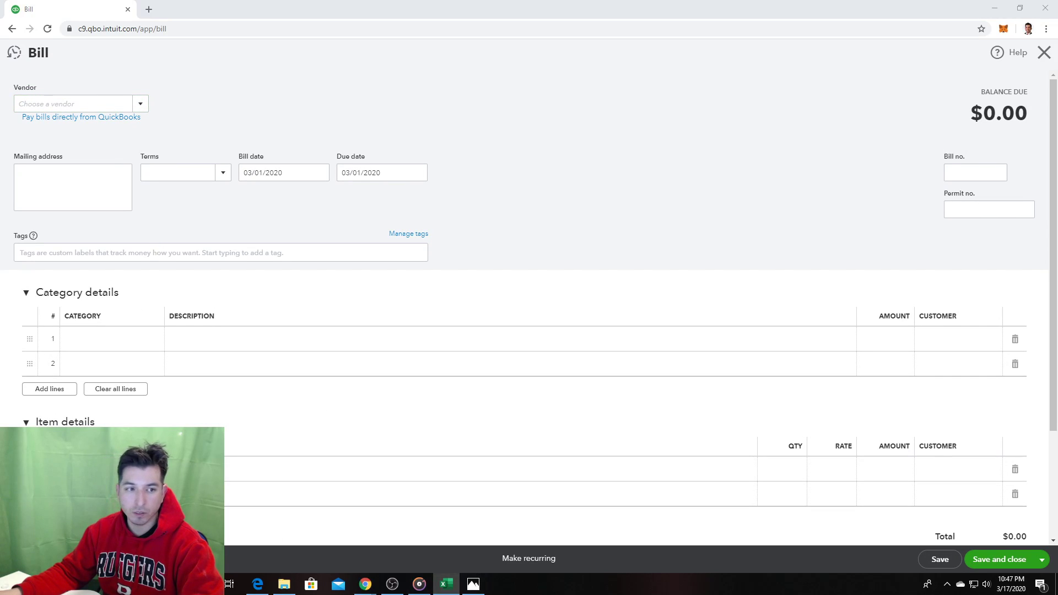
left_click_drag(0, 45, 753, 83)
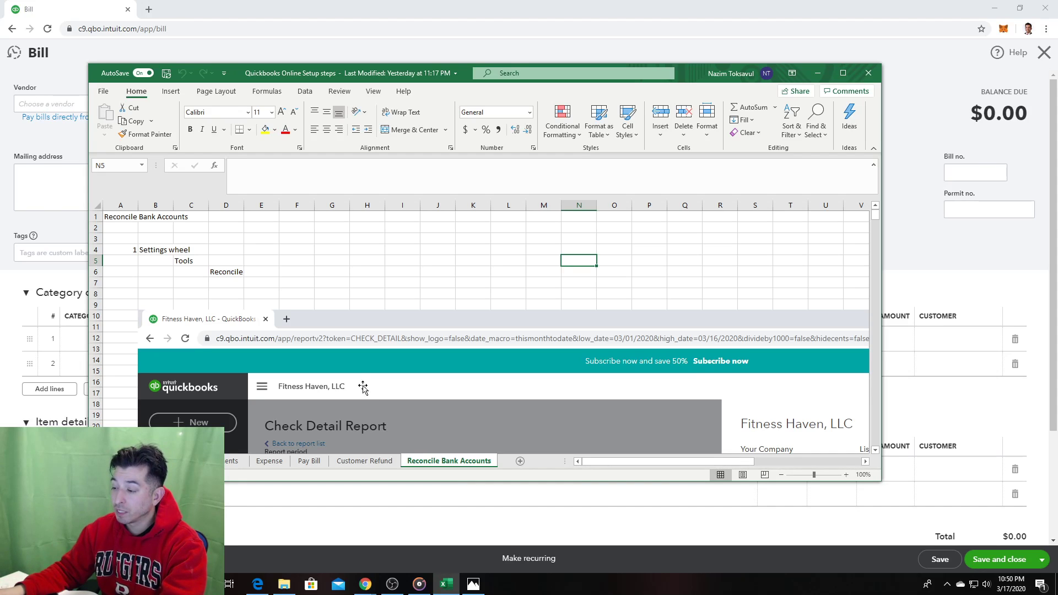
left_click(473, 583)
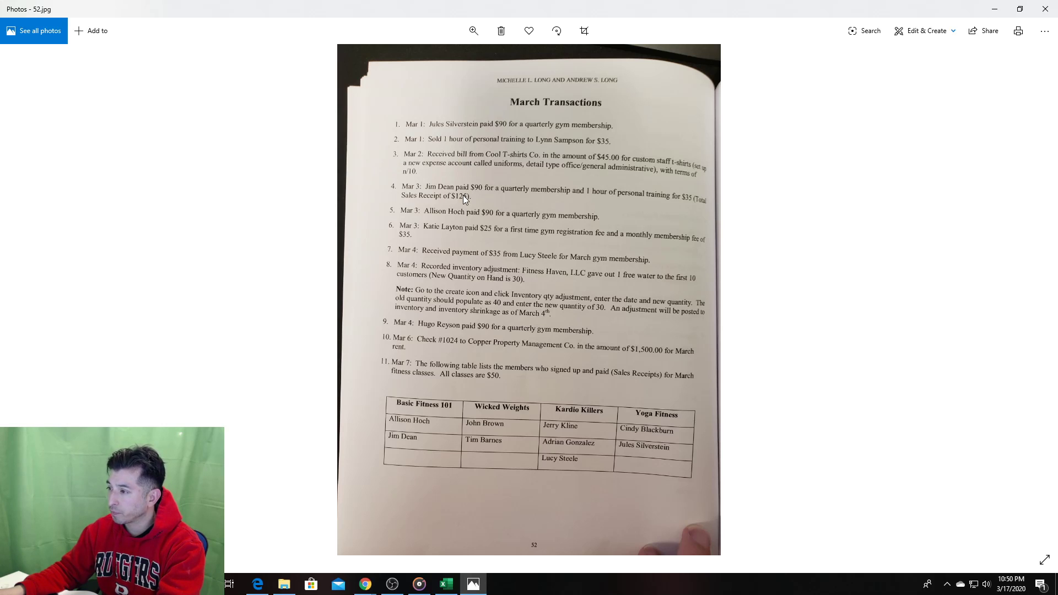
key("alt+Tab")
key("alt+Tab")
key("Tab")
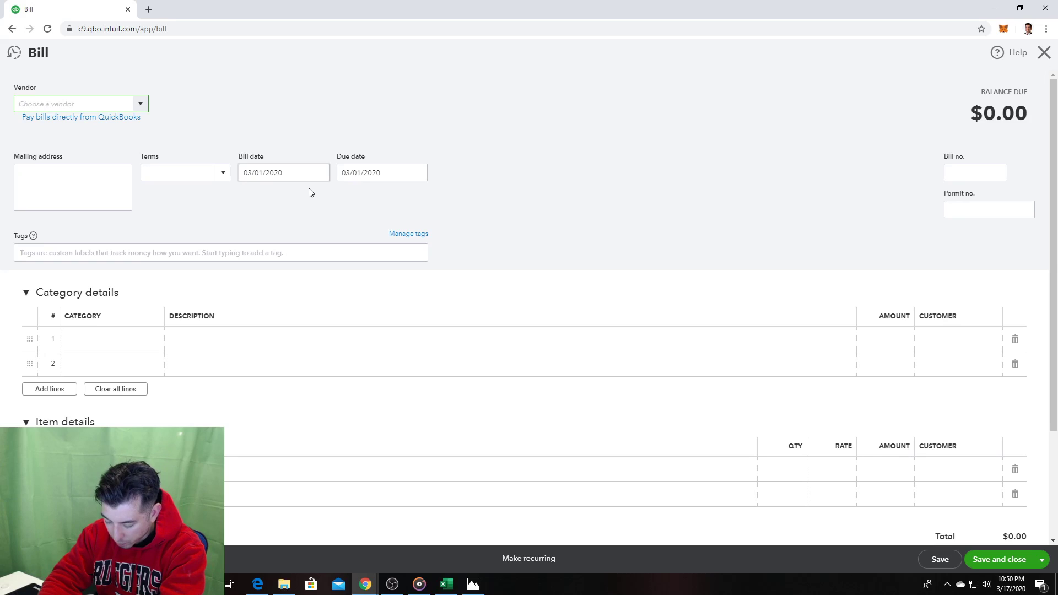
Step: Add Cool T-shirts Co. as a new vendor on the bill
type("Coo")
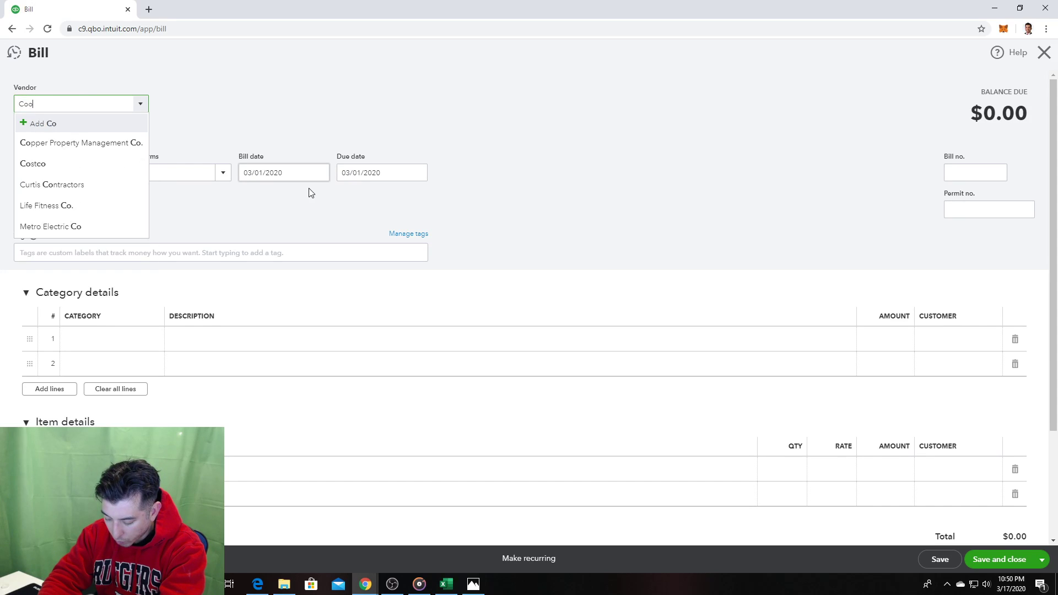
type("l T")
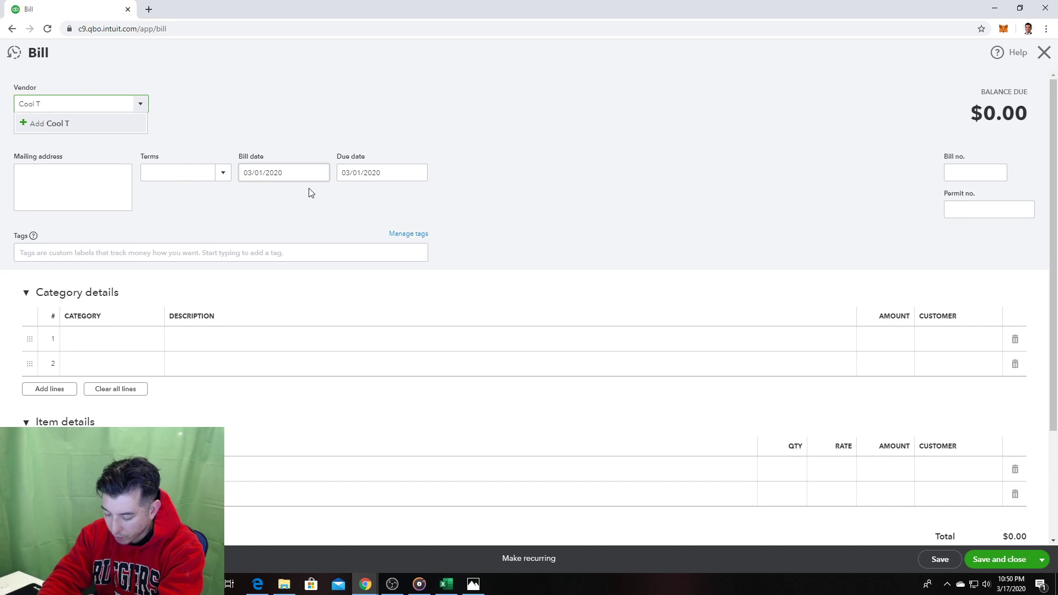
type("-shirts")
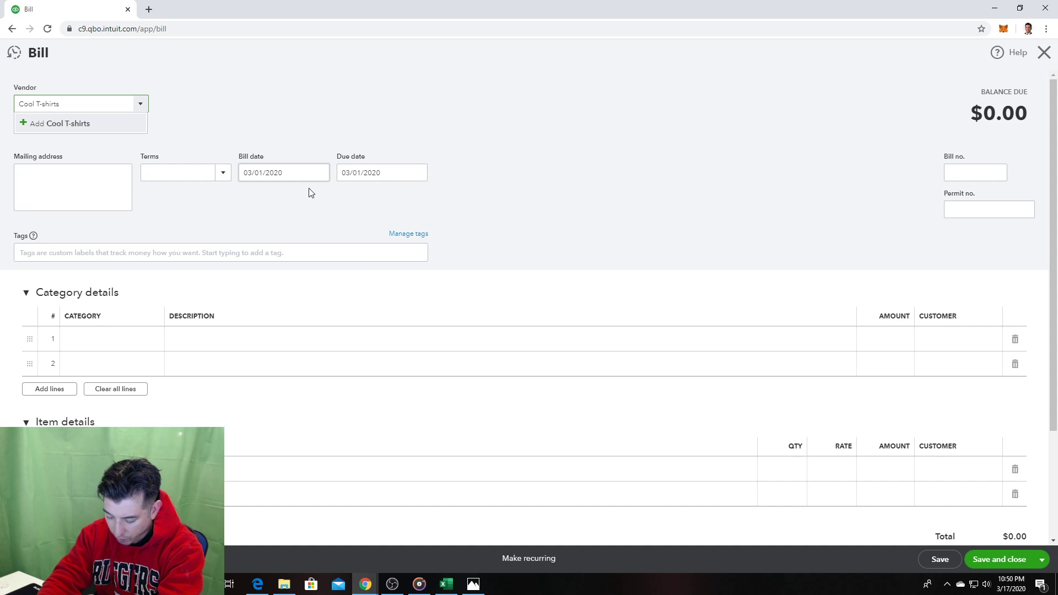
type(" Co.")
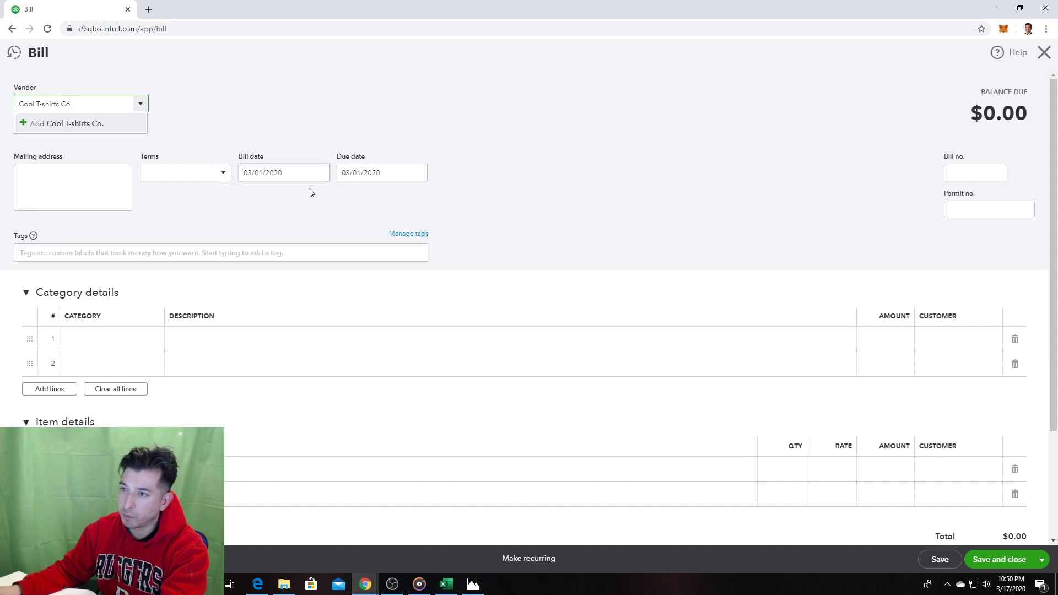
left_click(85, 122)
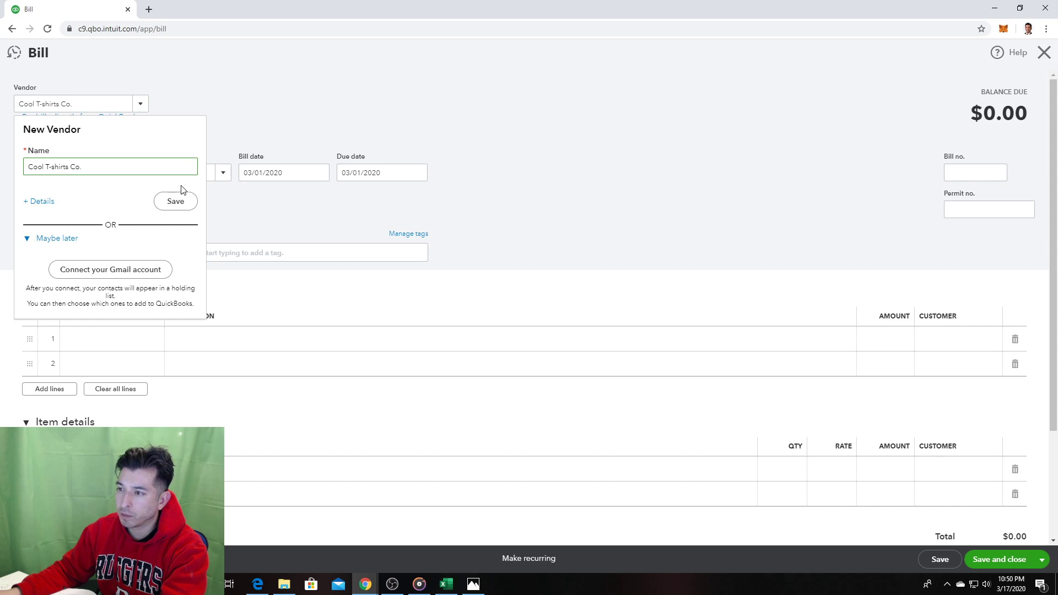
left_click(185, 203)
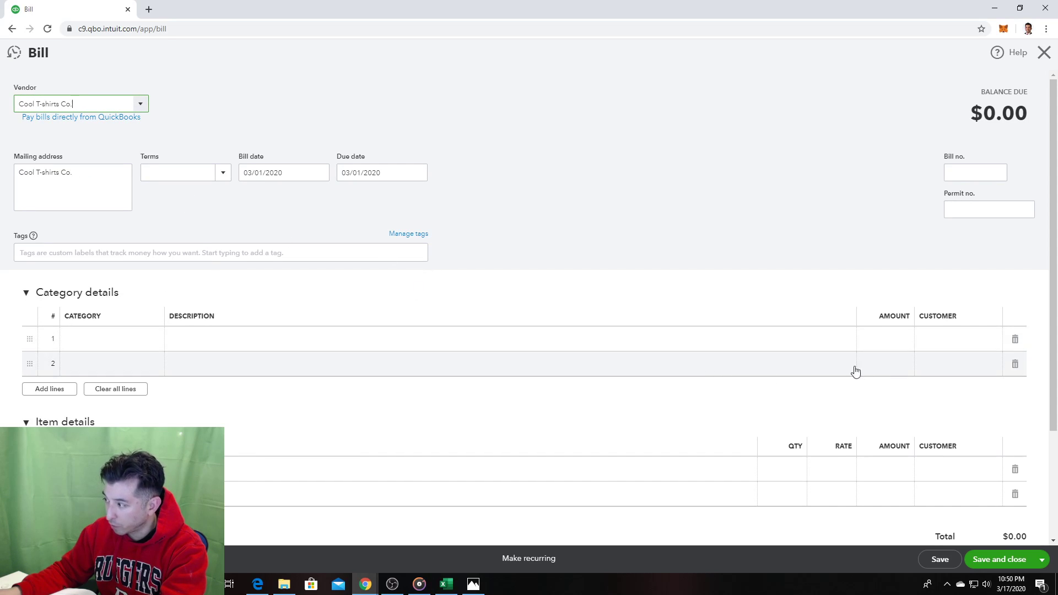
Step: Set the amount of the first category line to 45
left_click(884, 340)
type("45")
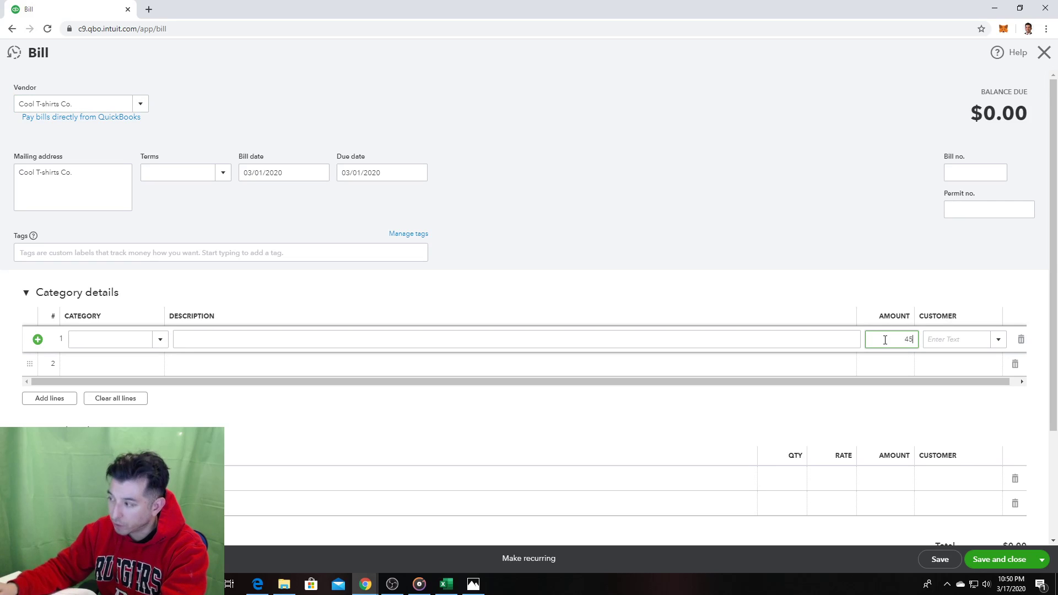
left_click(771, 190)
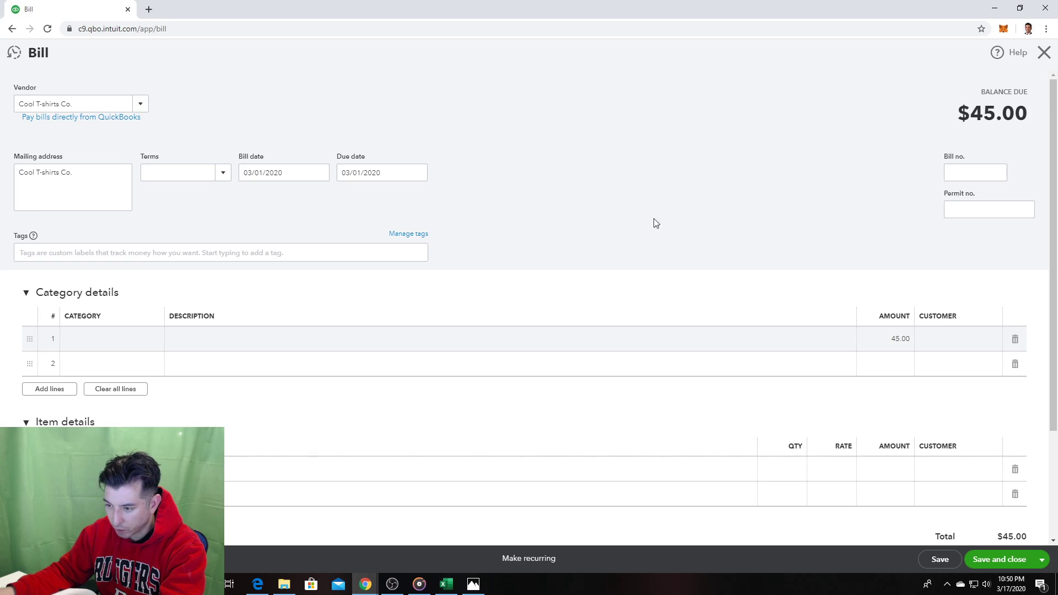
Step: Create a Uniforms expense account with detail type Office/General Administrative Expenses as the category of the bill's first line
left_click(124, 340)
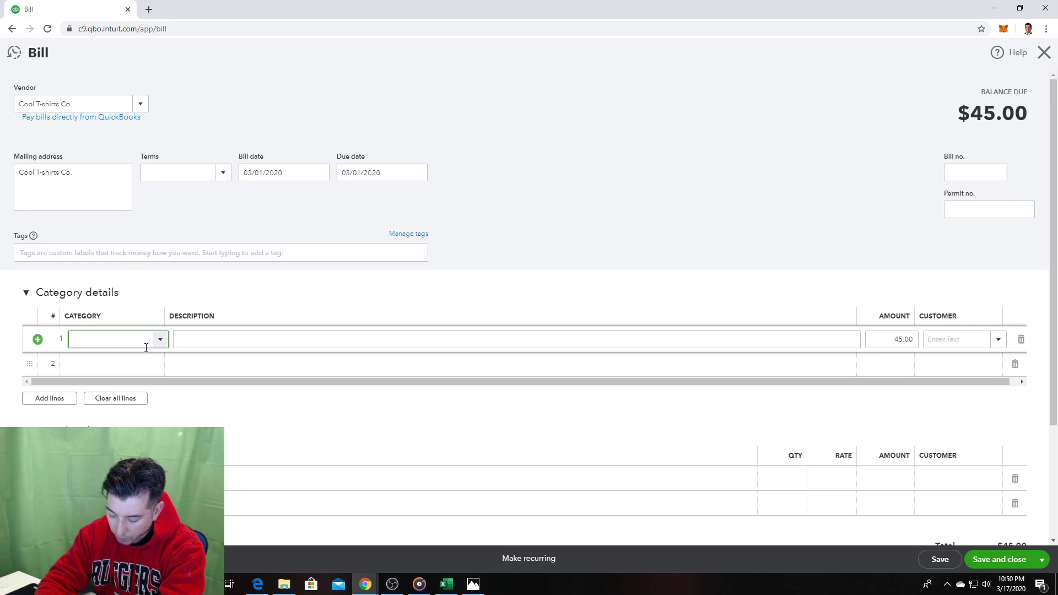
type("Uni")
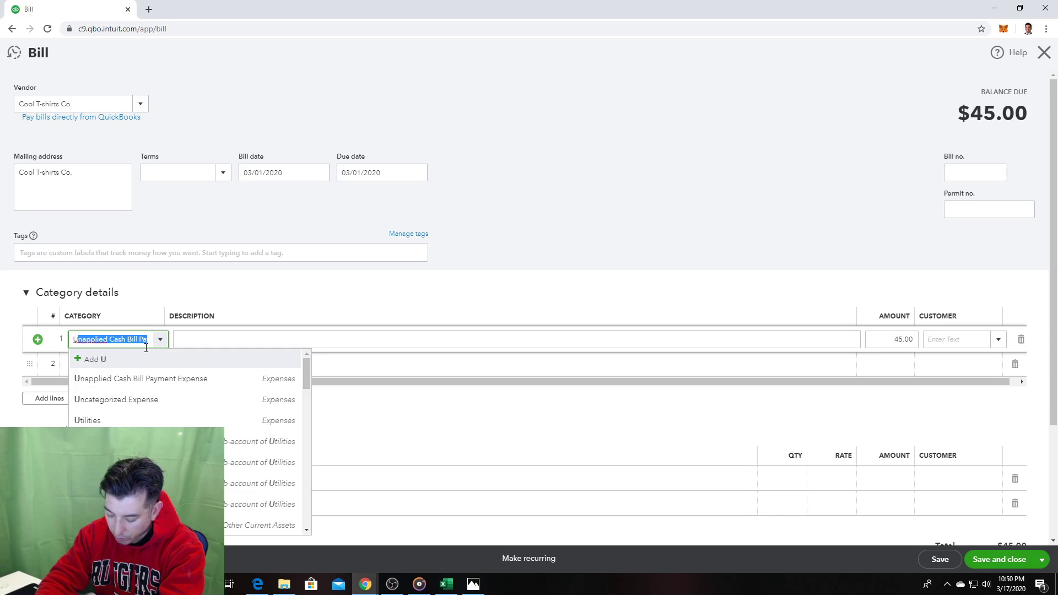
type("forms")
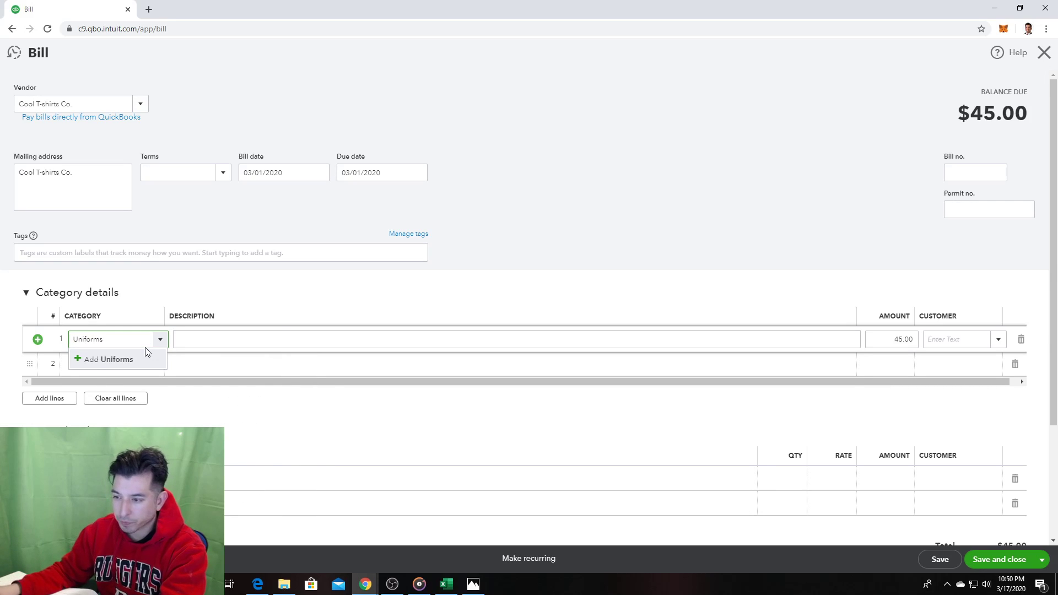
left_click(91, 358)
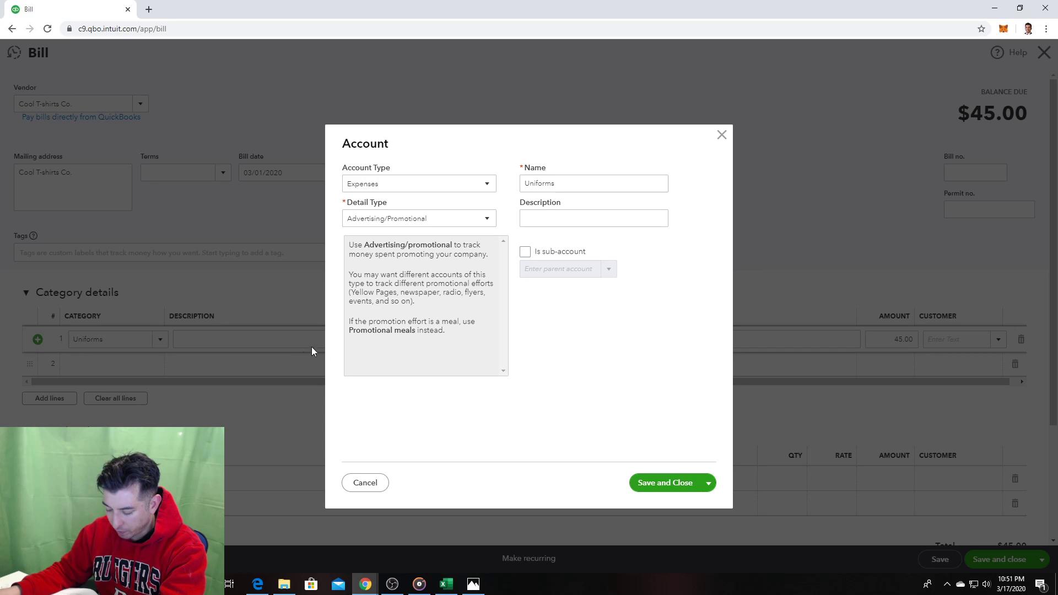
left_click(442, 219)
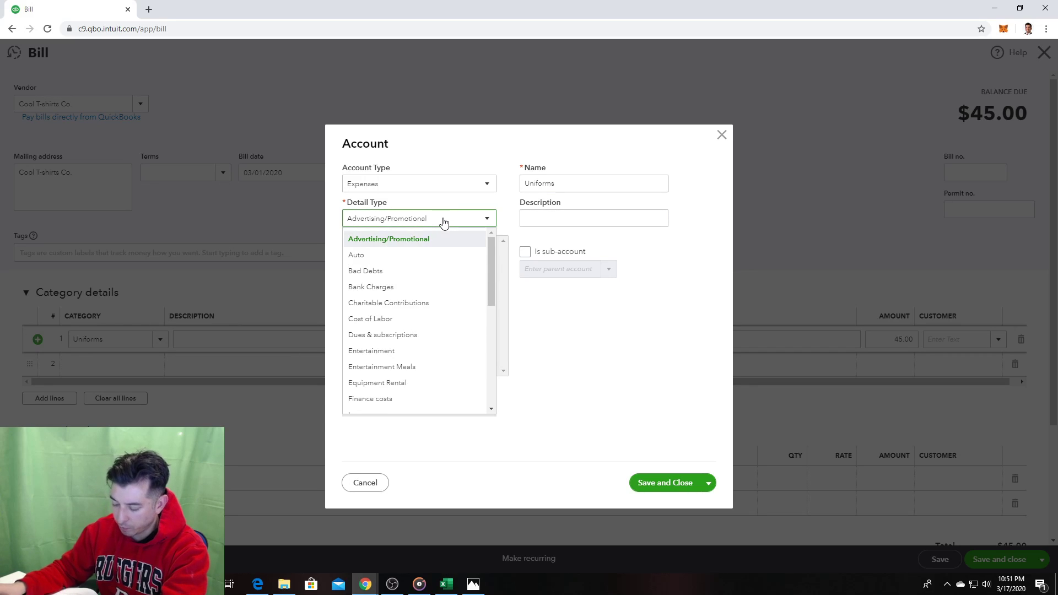
key("o")
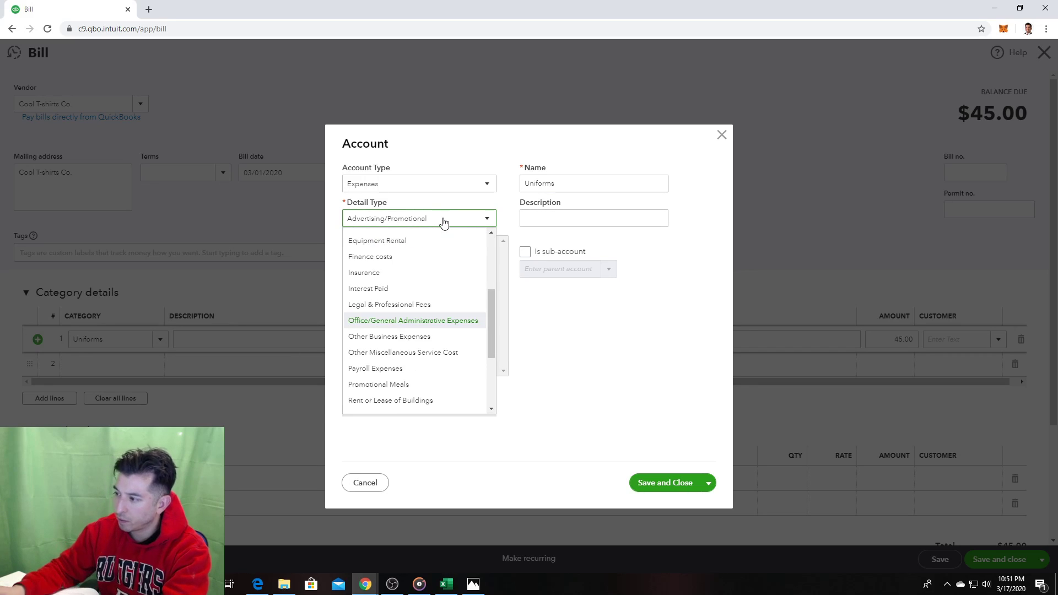
left_click(425, 321)
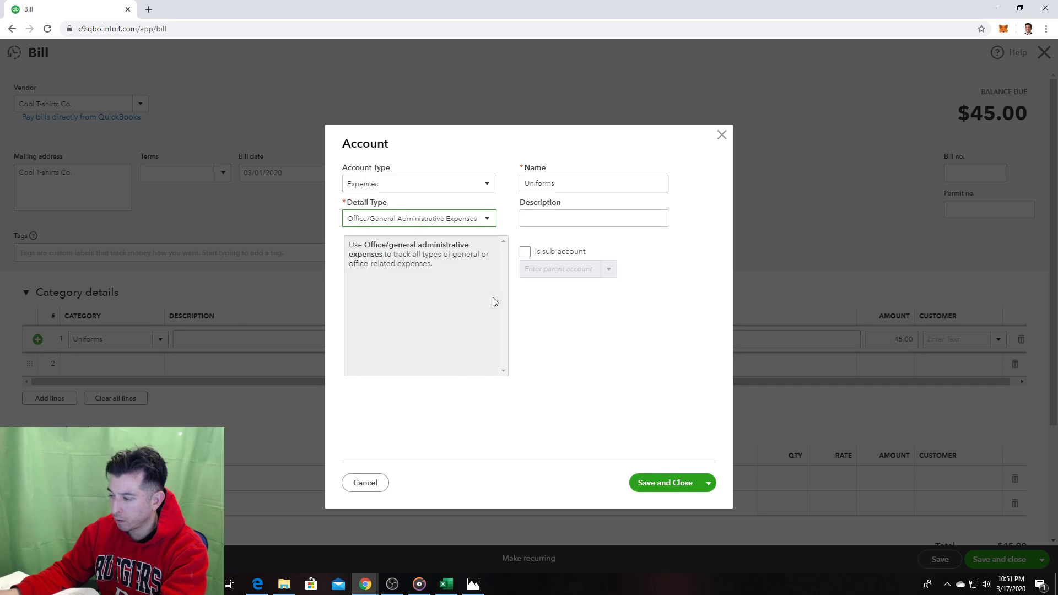
left_click(680, 482)
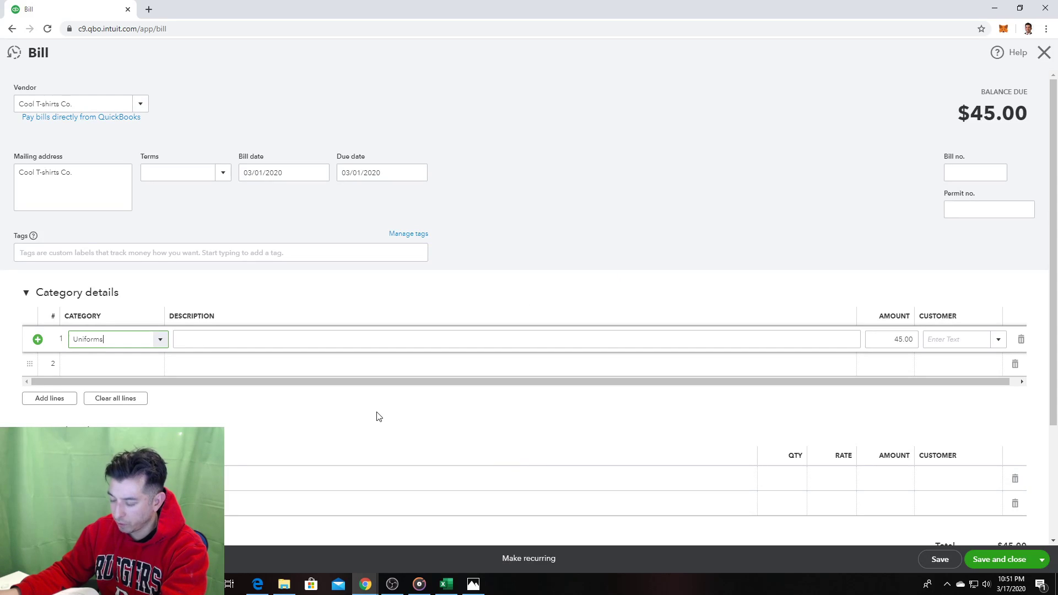
left_click(287, 341)
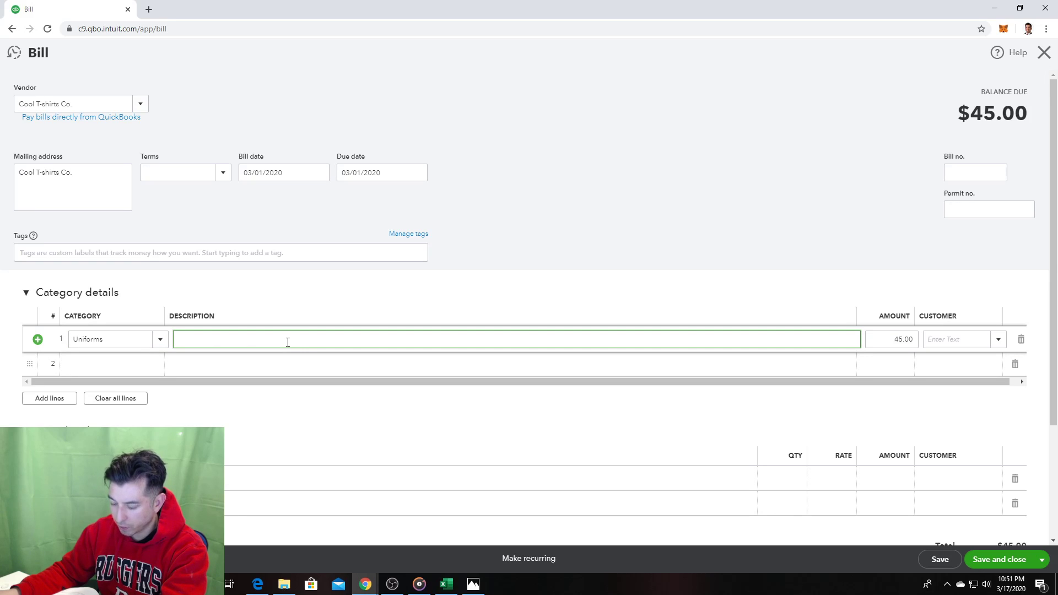
Step: Set the bill date to 03/02/2020
left_click(273, 175)
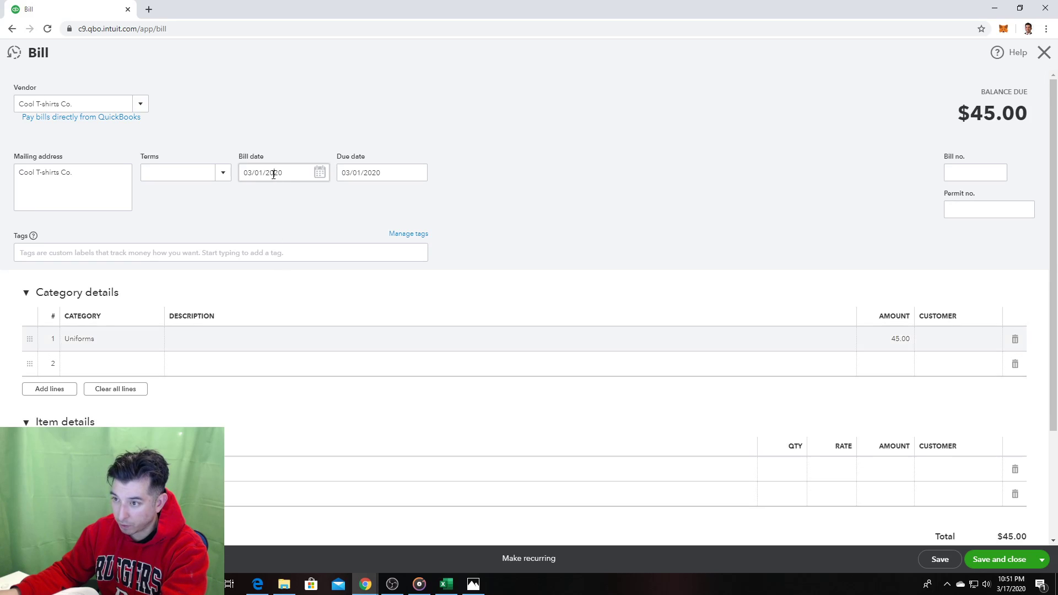
left_click(324, 173)
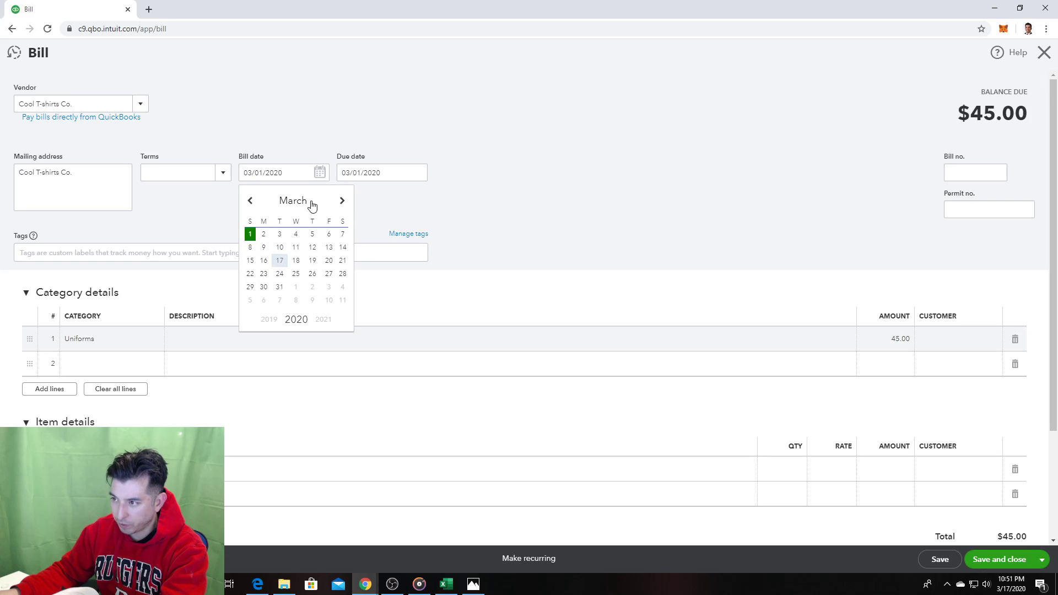
left_click(262, 235)
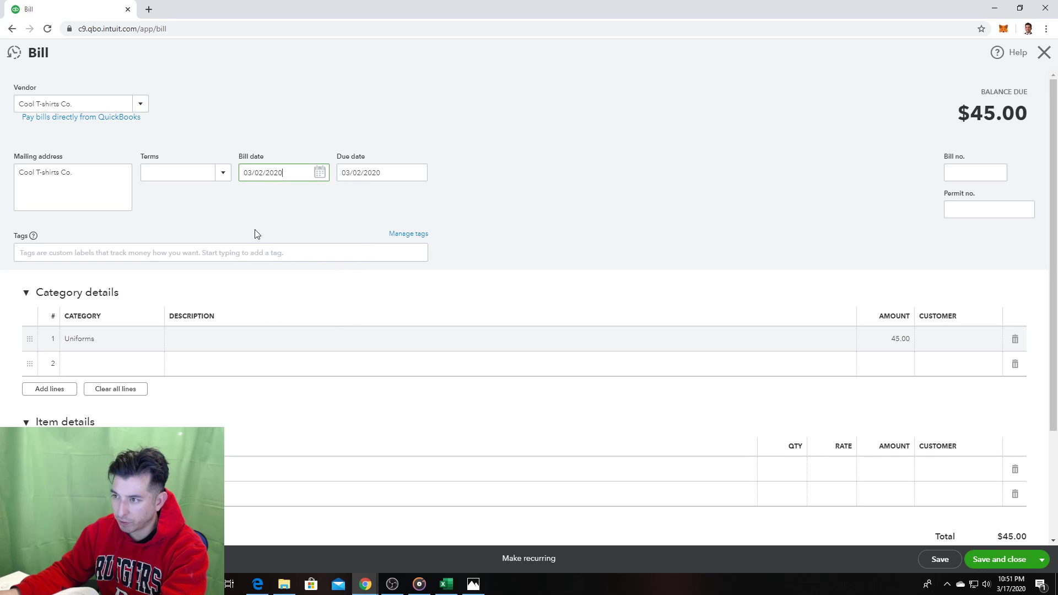
Step: Set the bill's terms to Net 10, describe the Uniforms line as "Custom staff t-shirts", and save and close the bill
left_click(221, 173)
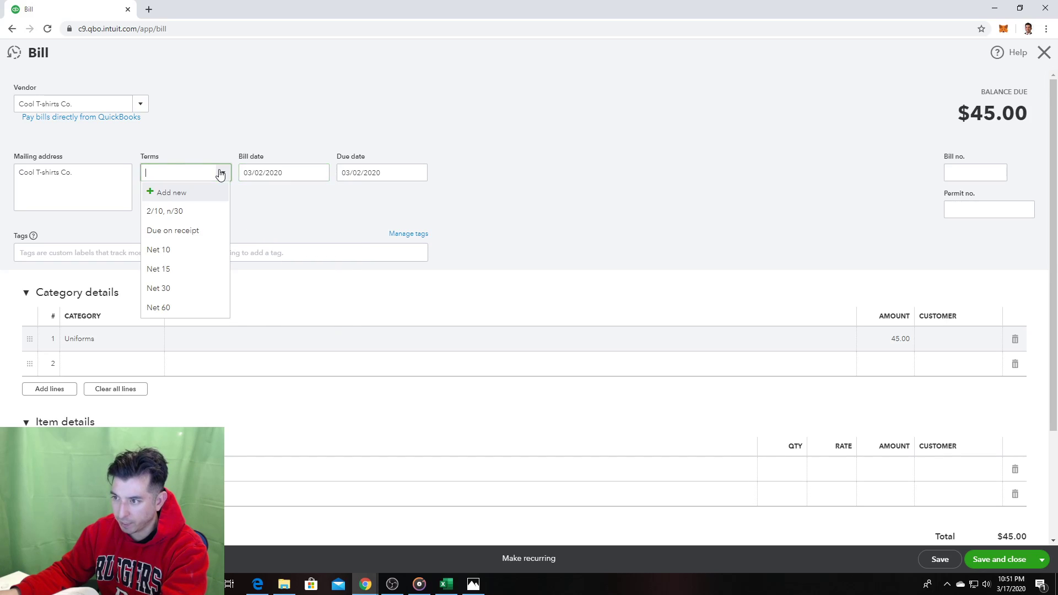
left_click(162, 251)
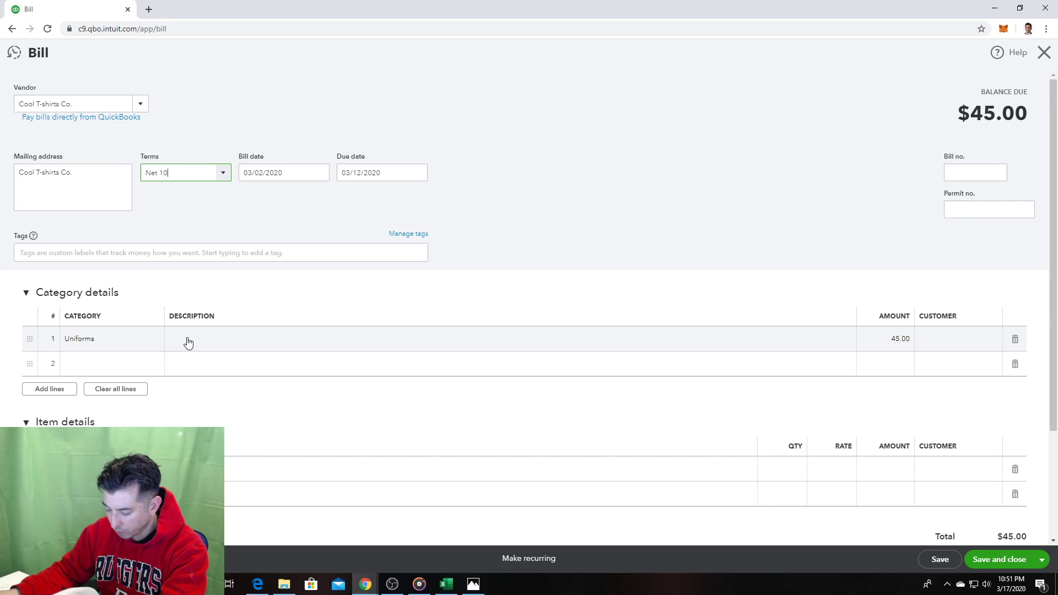
left_click(204, 343)
type("Custom staff")
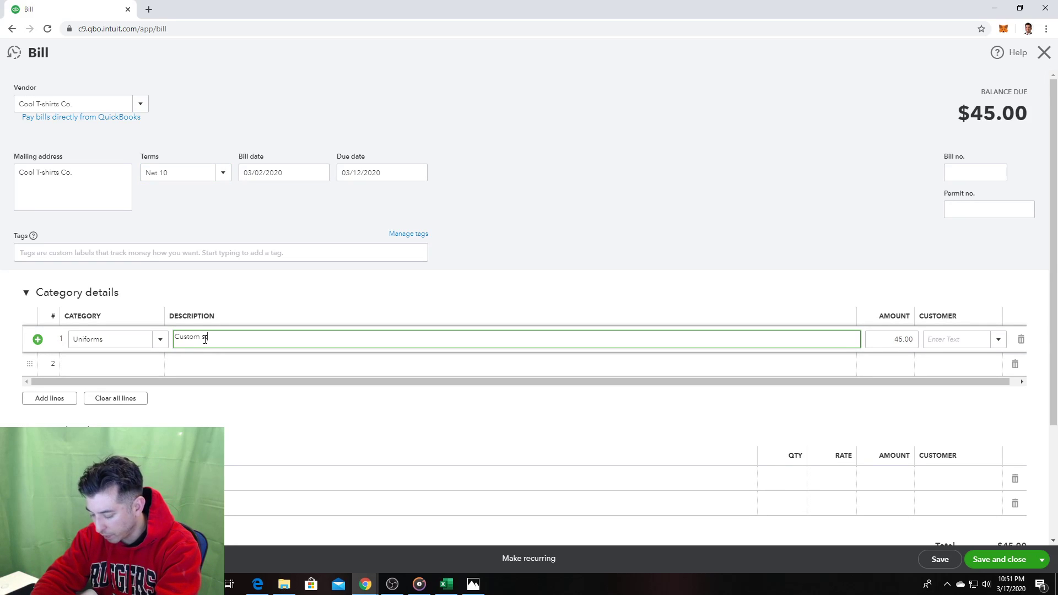
type(" t-shirts")
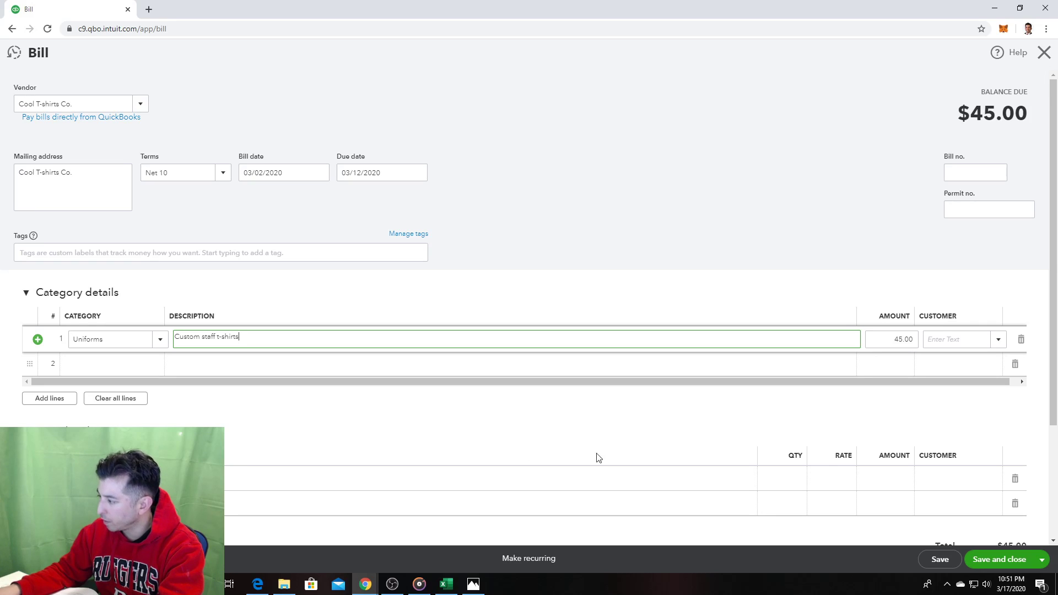
left_click(990, 561)
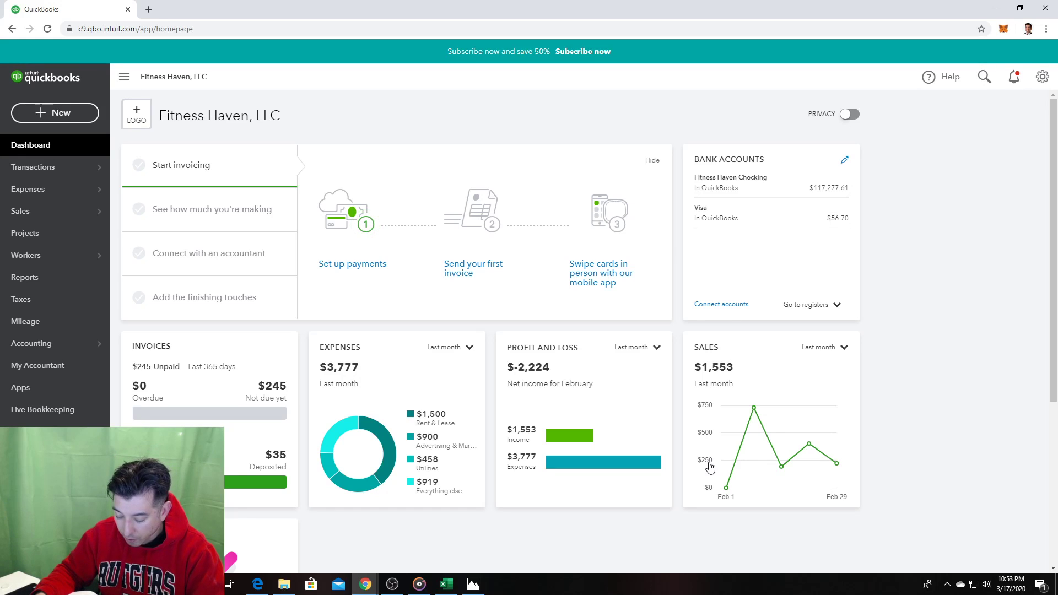
Step: Consult the March transactions page in Photos and start a sales receipt for the fourth transaction, adding its payer as a new customer
left_click(483, 584)
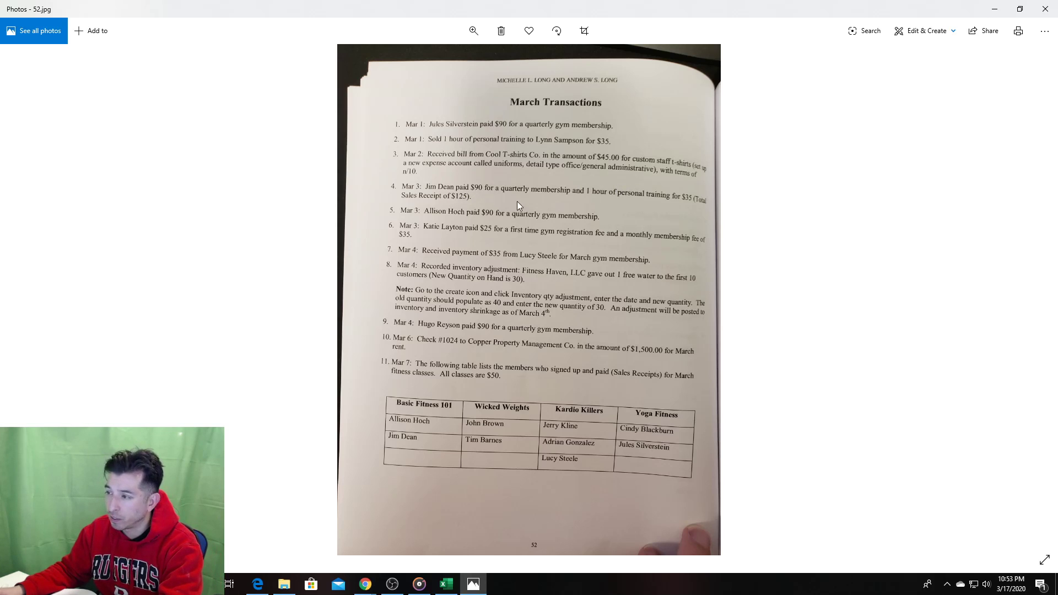
key("alt+Tab")
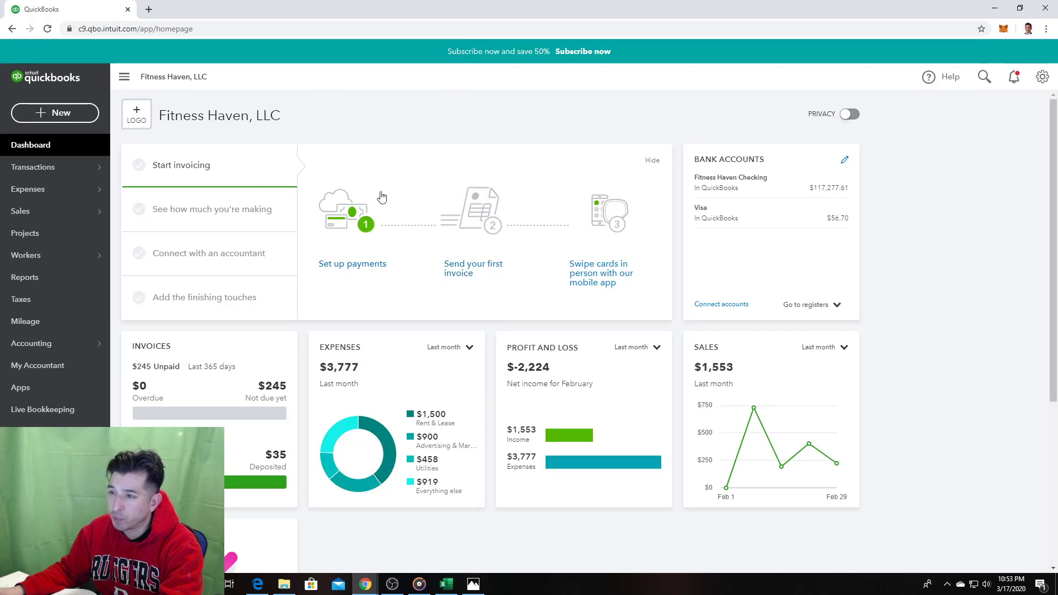
left_click(66, 115)
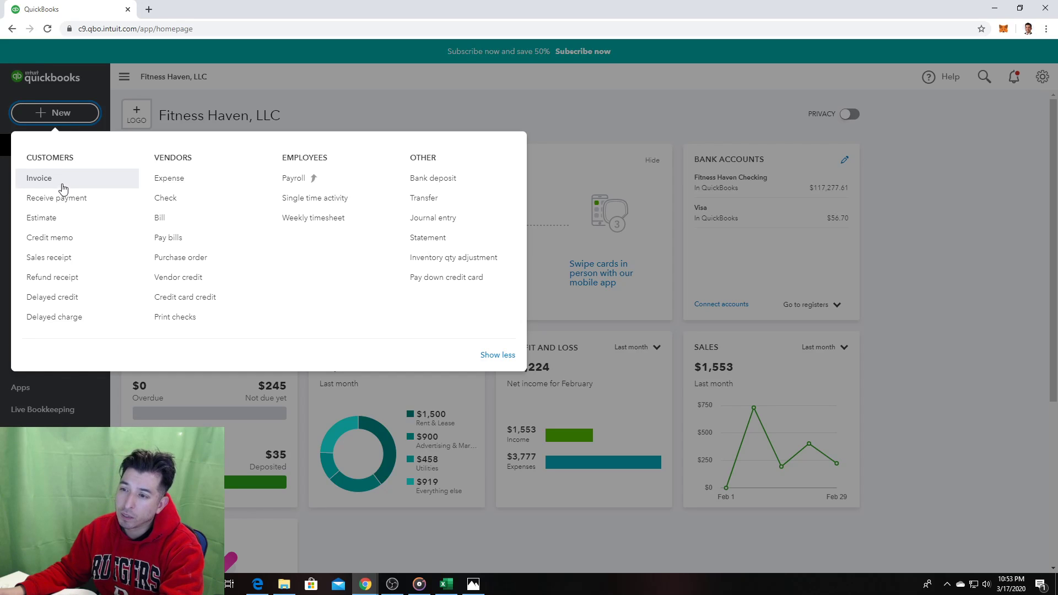
left_click(65, 259)
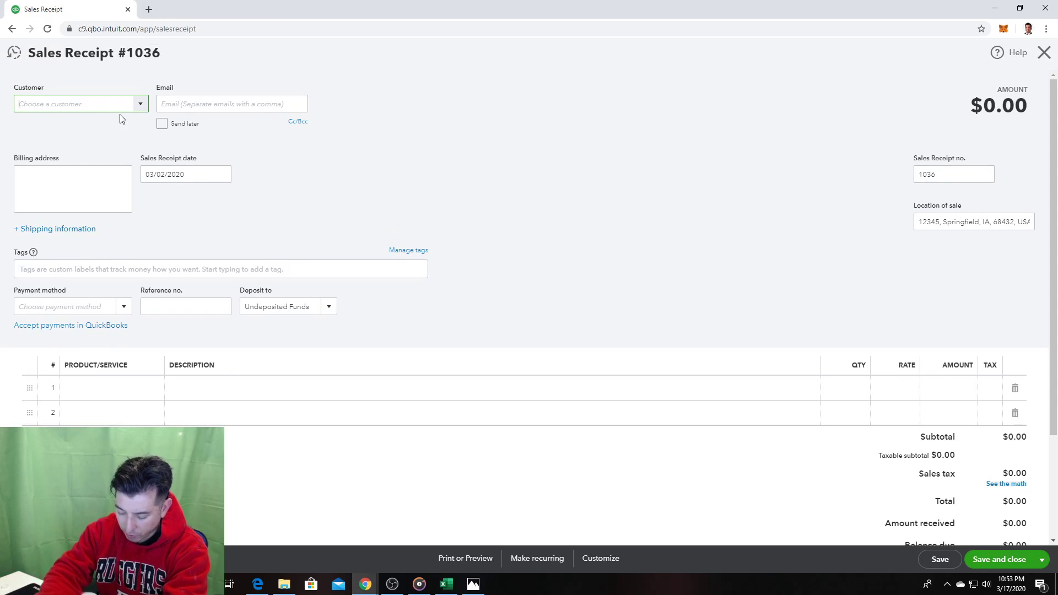
type("Jim Dean")
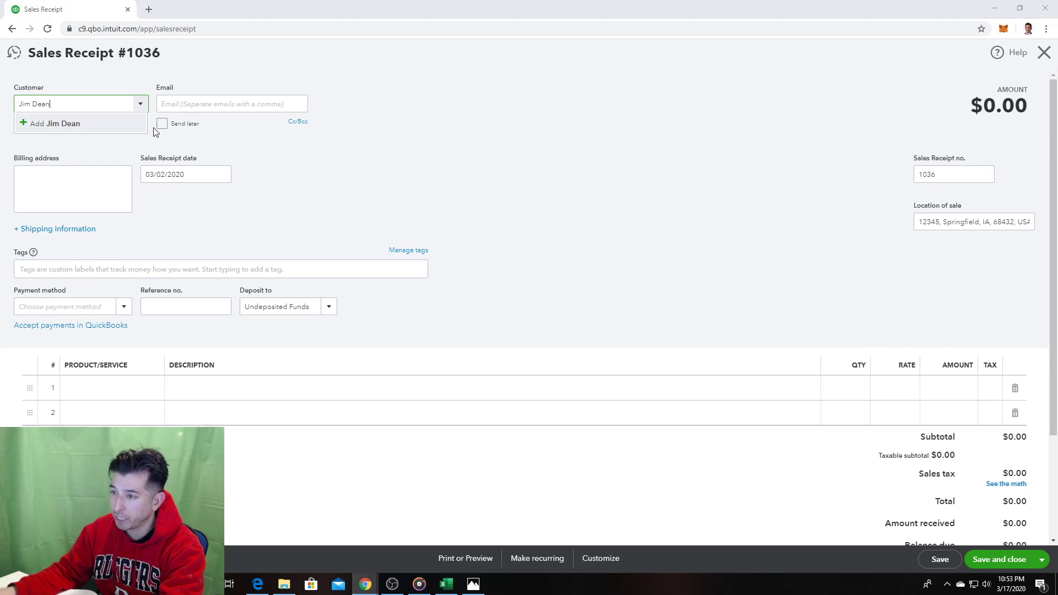
key("alt+Tab")
left_click(38, 306)
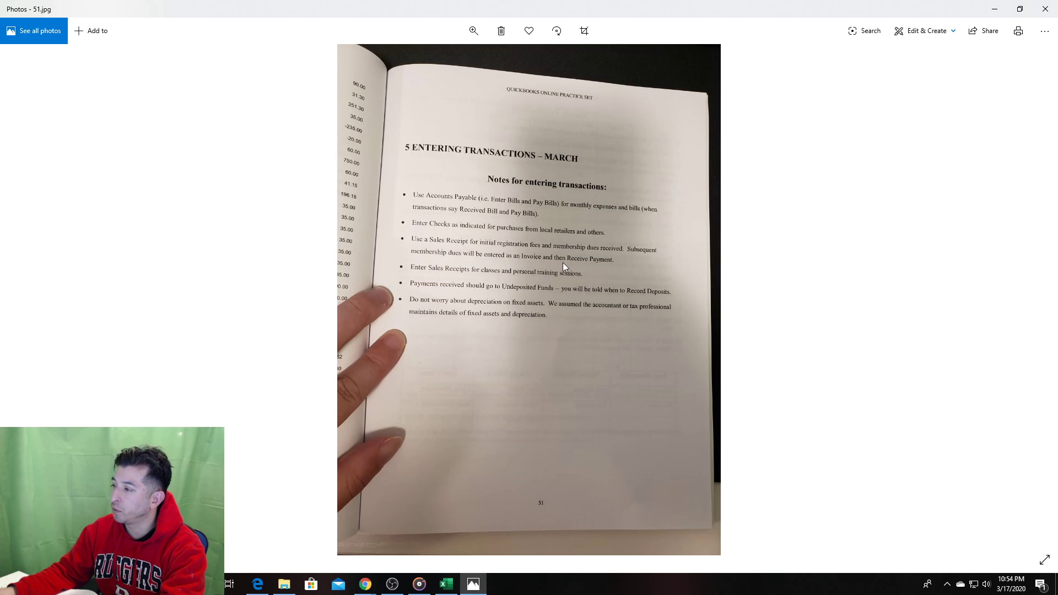
key("alt+Tab")
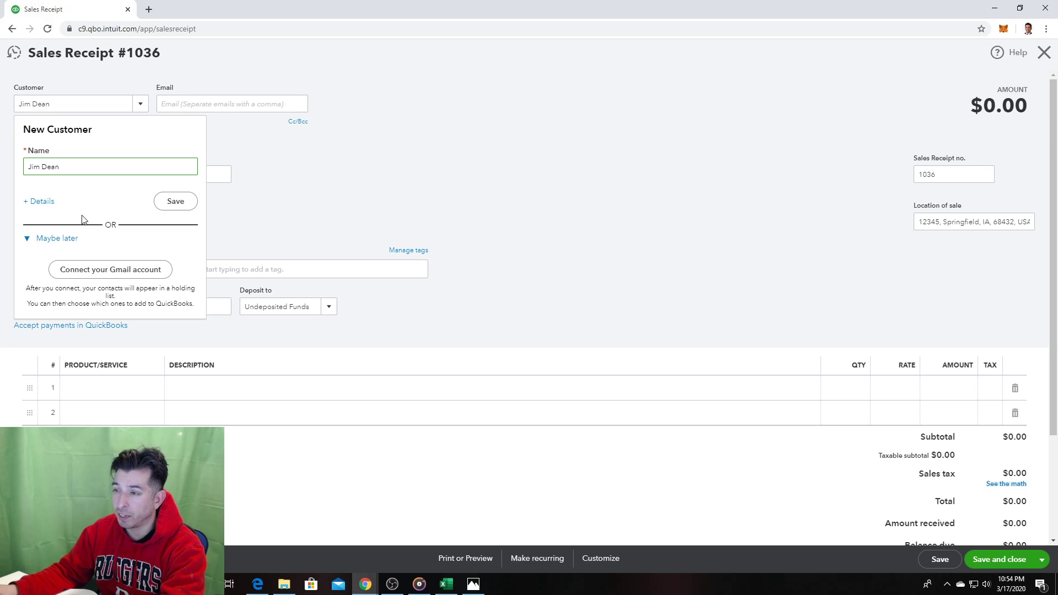
left_click(160, 207)
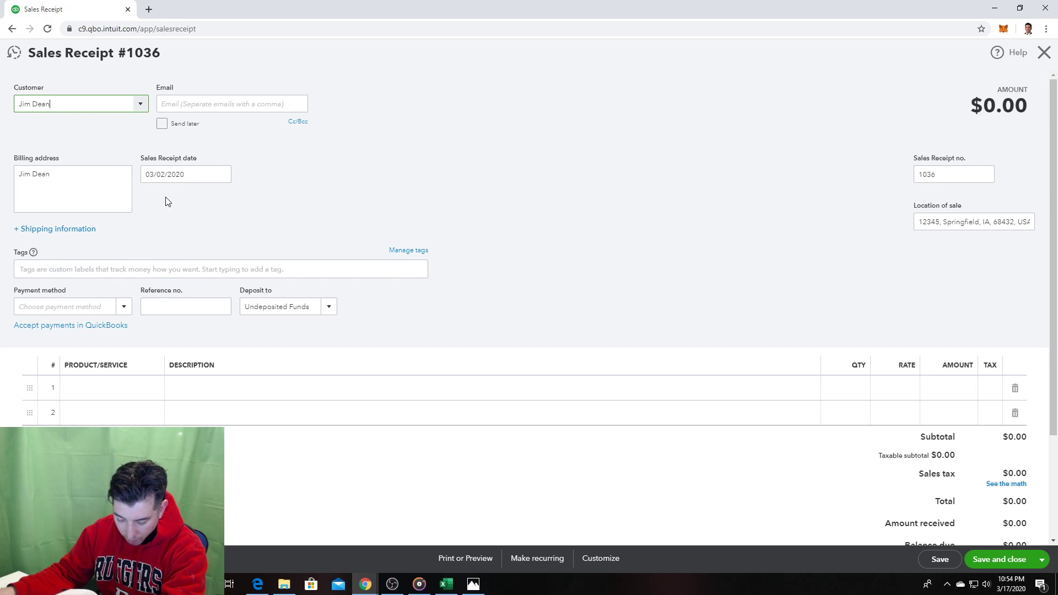
Step: Set the sales receipt date to 03/03/2020 and the payment method to Cash
left_click(177, 174)
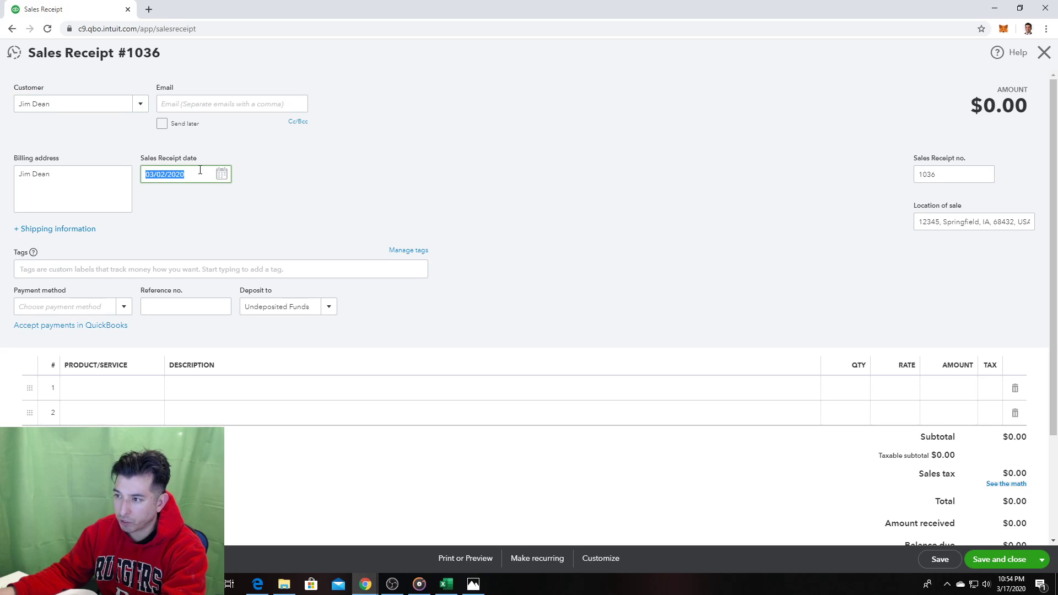
left_click(222, 175)
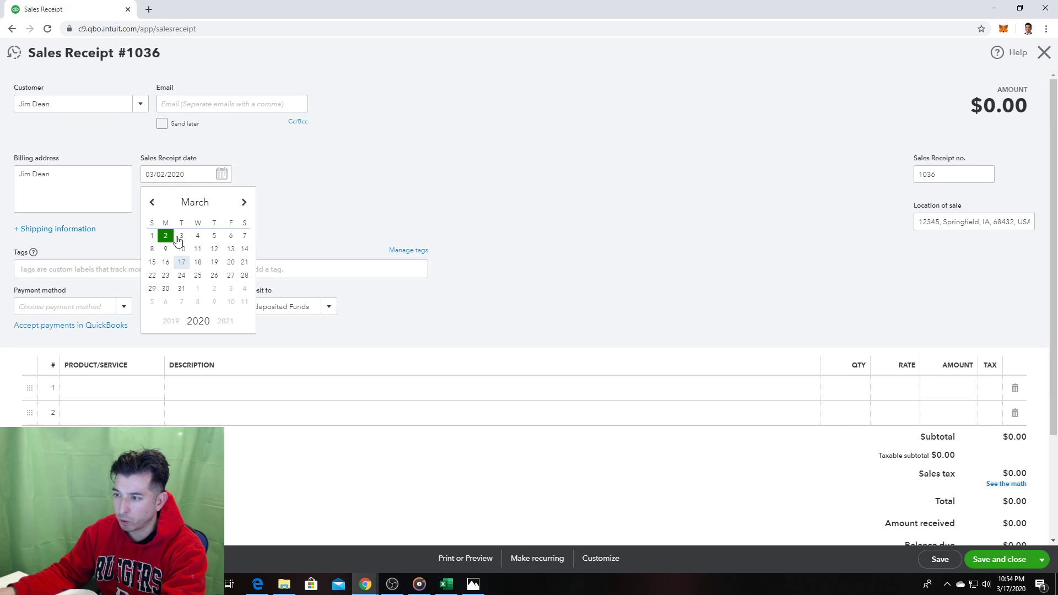
left_click(177, 237)
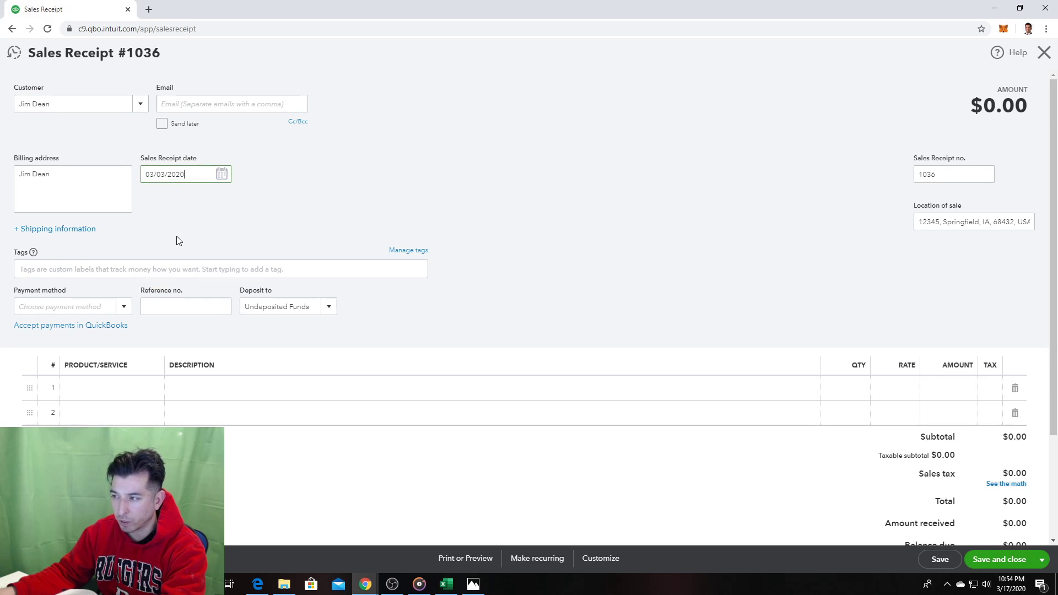
left_click(125, 306)
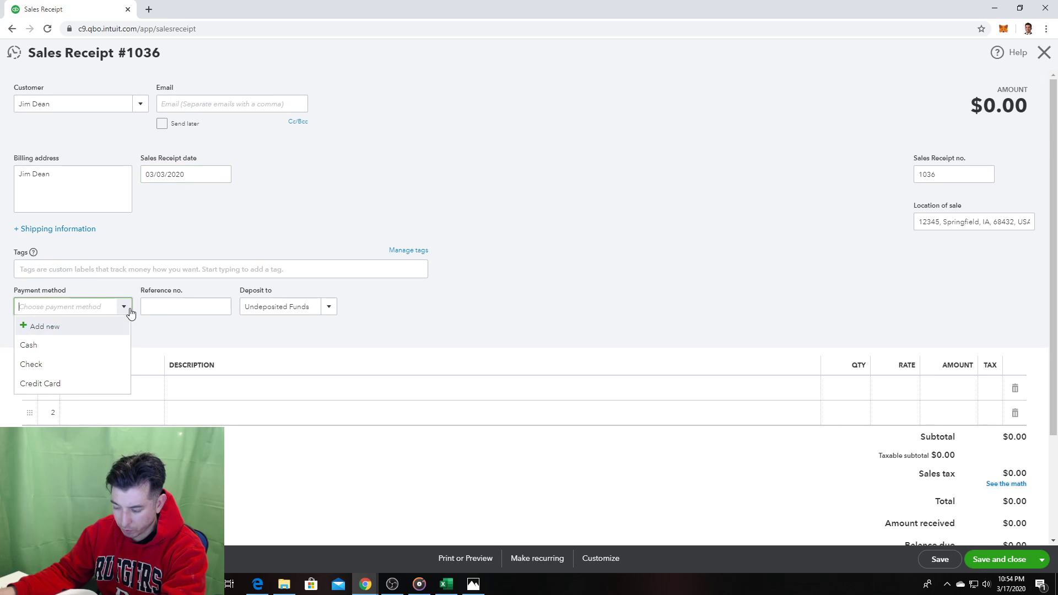
left_click(85, 345)
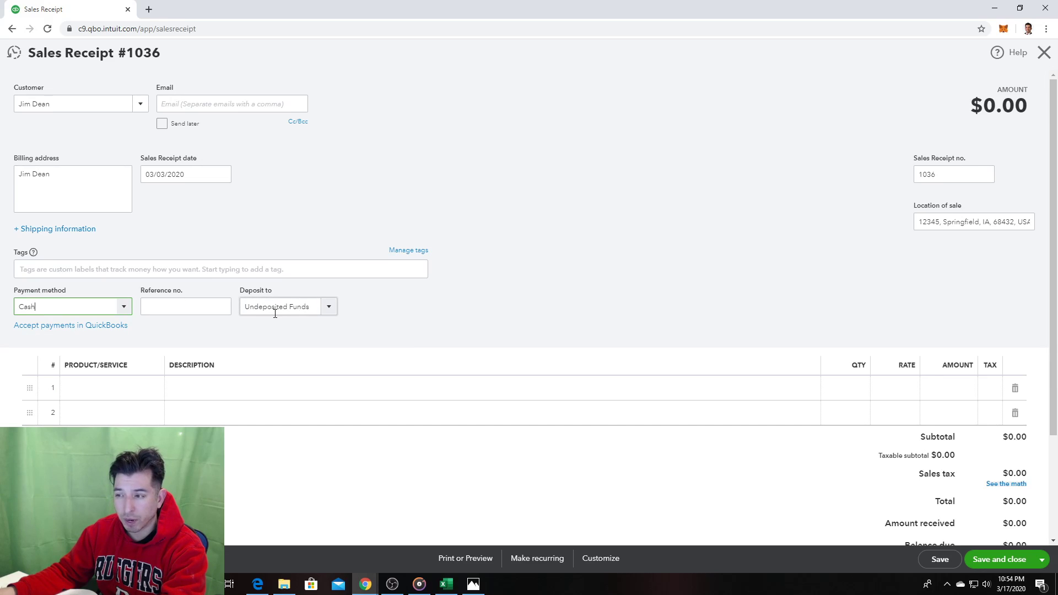
Step: Enter Quarterly Membership on the first line and Personal Training on the second line of the sales receipt
left_click(132, 383)
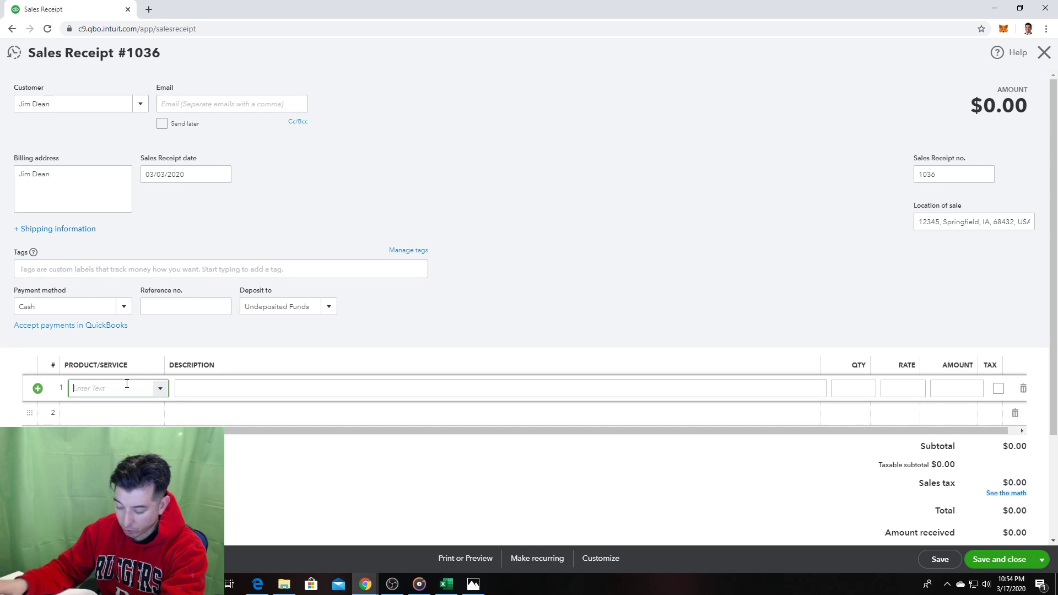
type("Quarterly Membership")
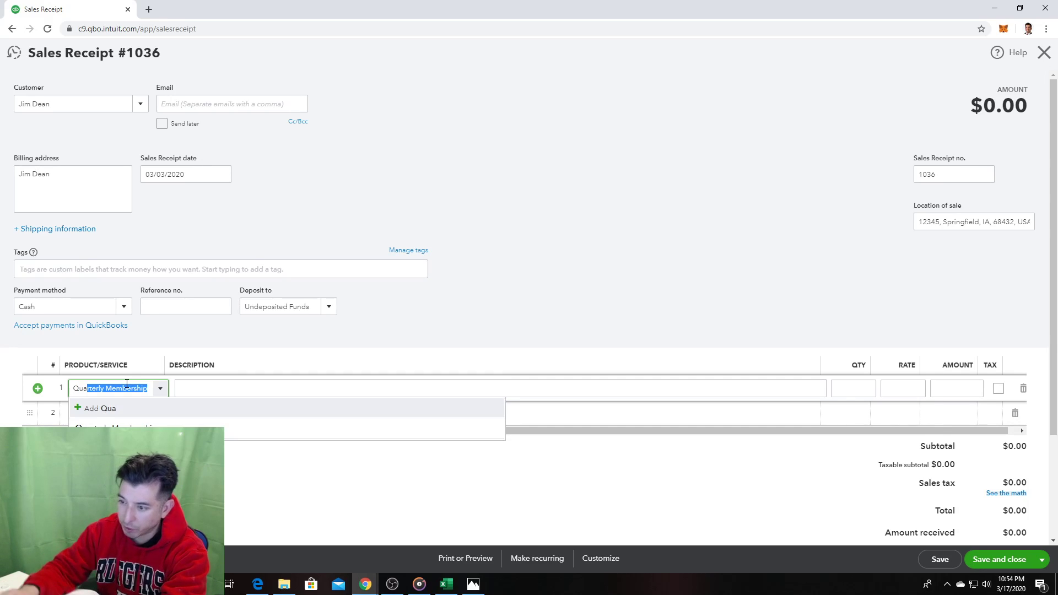
left_click(178, 427)
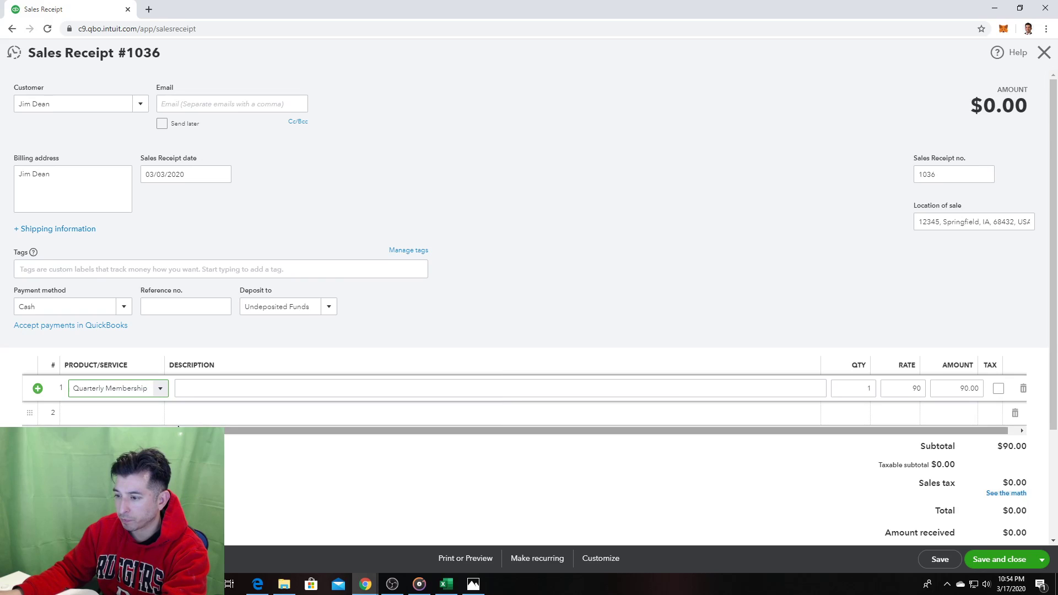
left_click(125, 417)
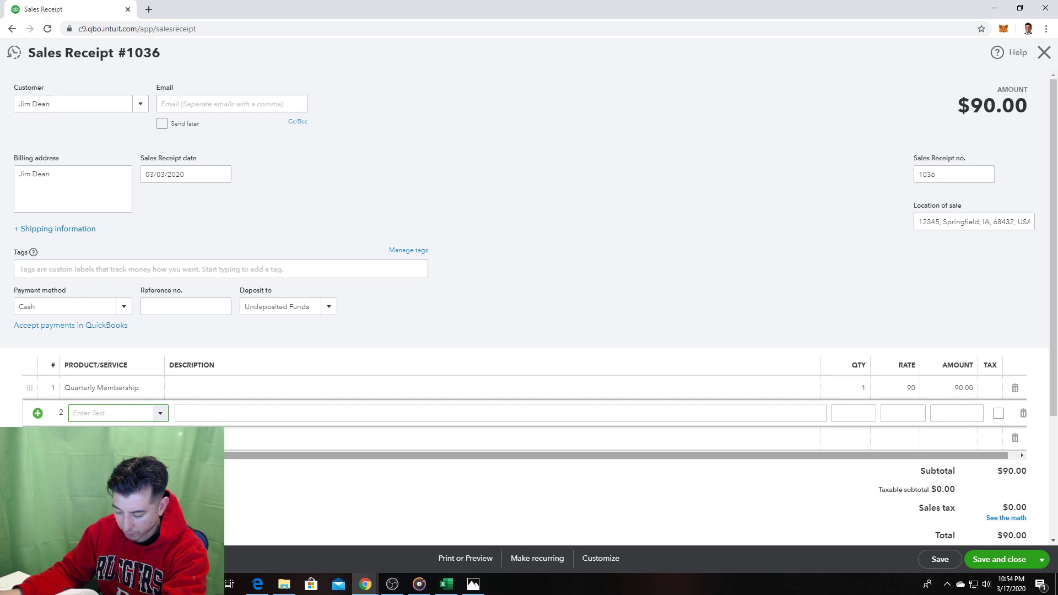
type("Personal Training")
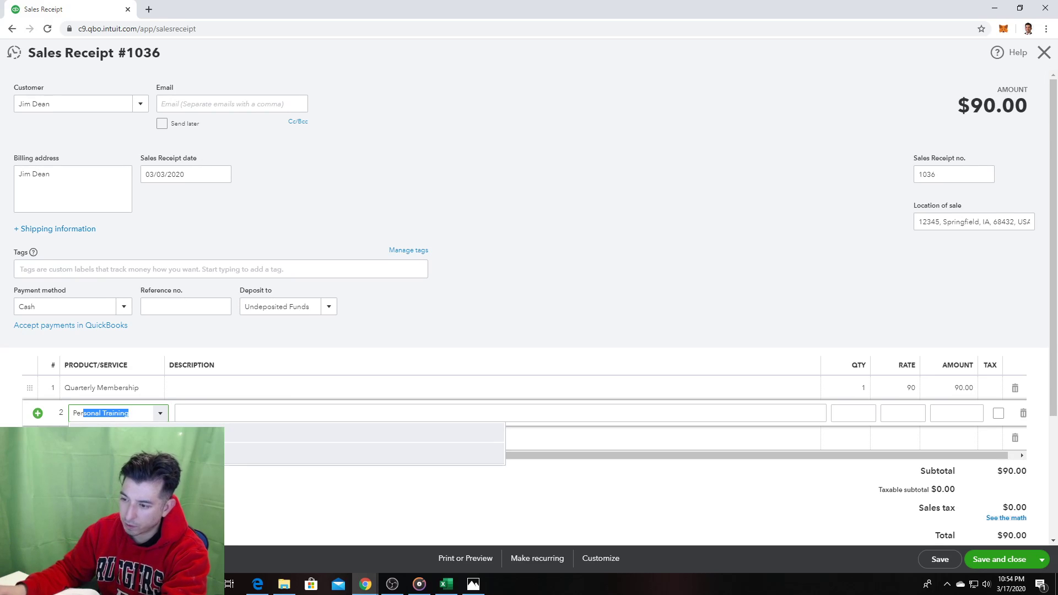
left_click(273, 434)
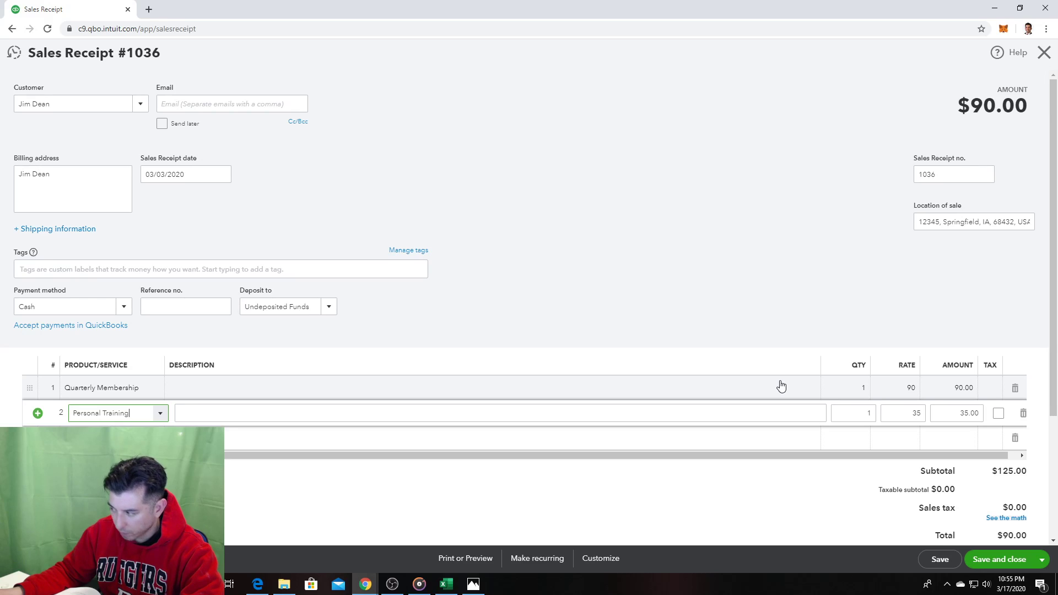
Step: Check the sales receipt's totals against its two lines, and save and close the receipt
scroll(922, 477, "down", 2)
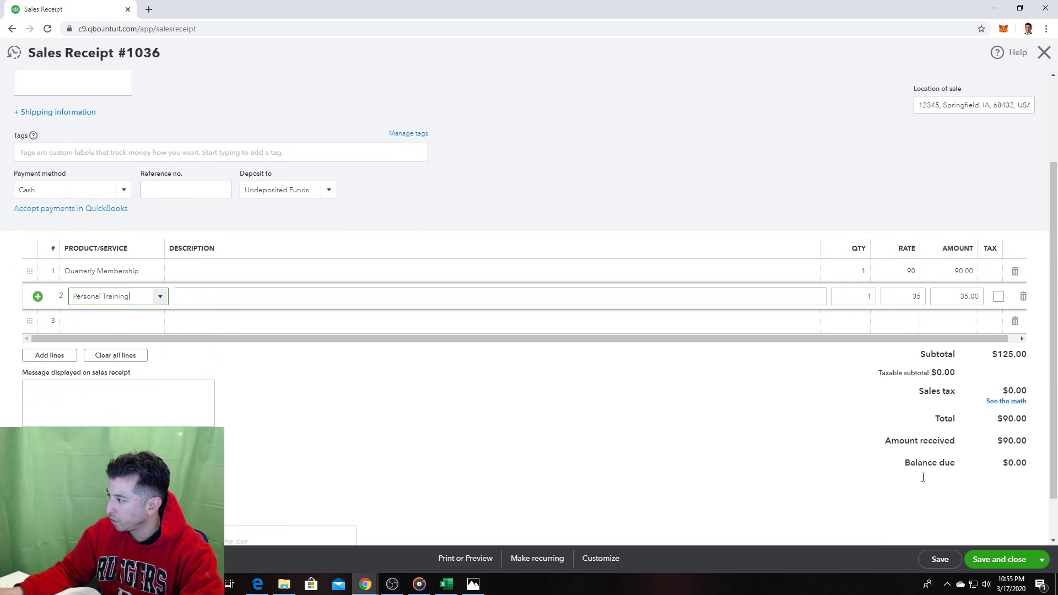
scroll(937, 452, "up", 1)
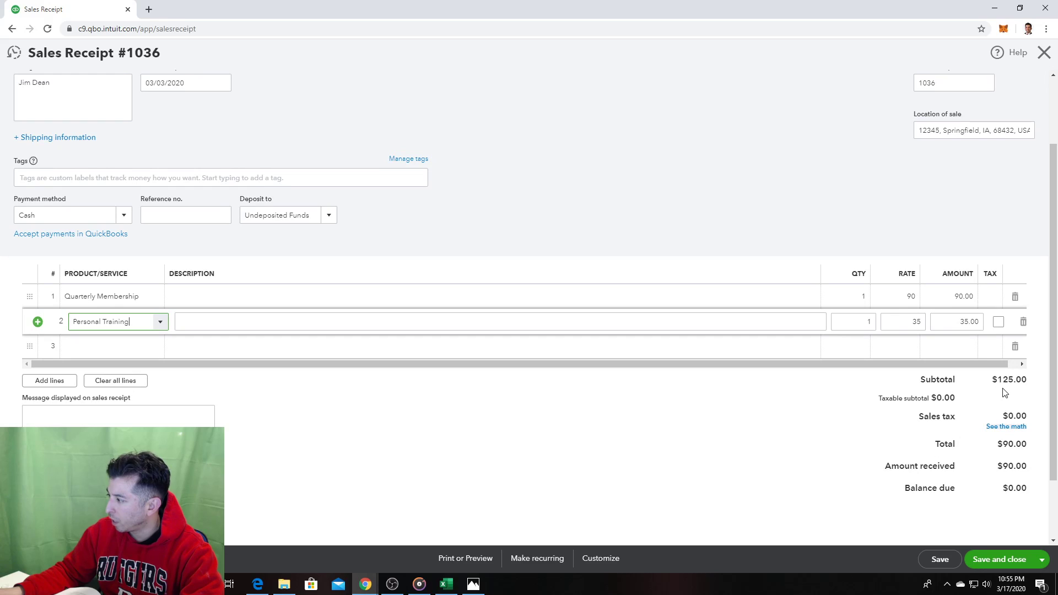
left_click(771, 433)
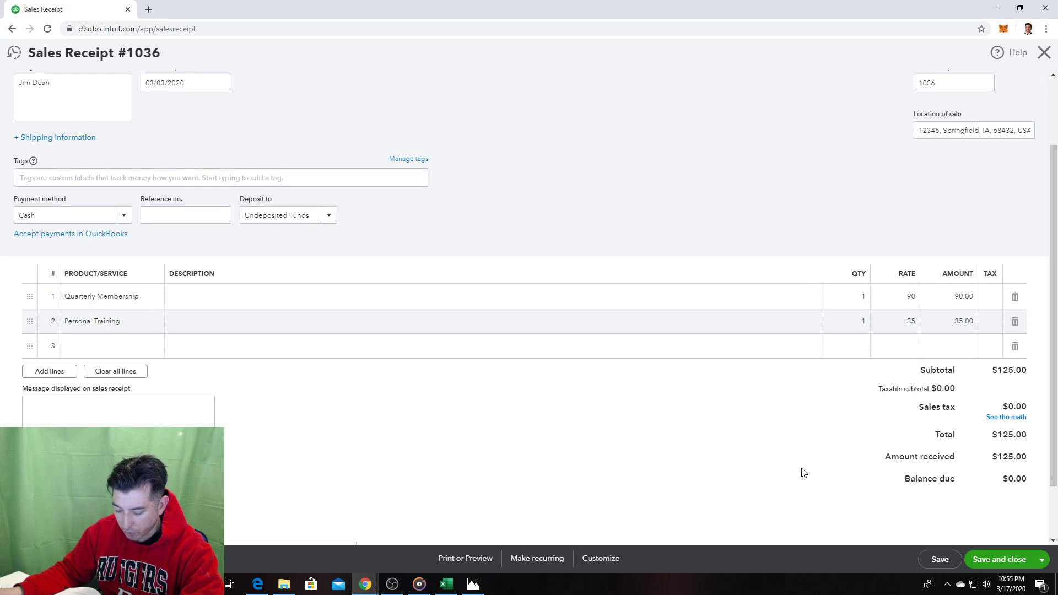
scroll(804, 473, "up", 1)
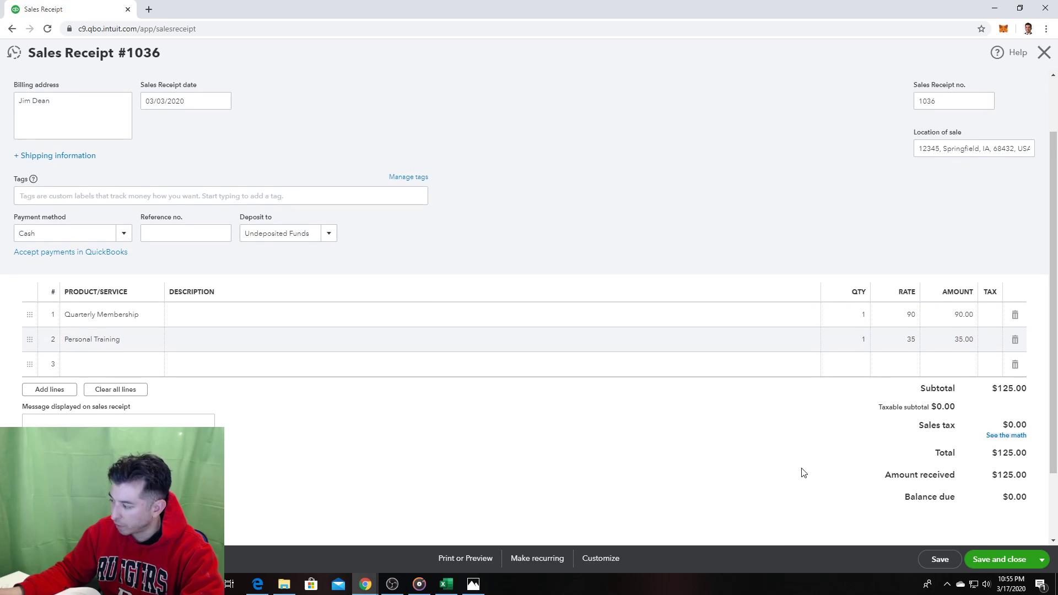
left_click(1007, 558)
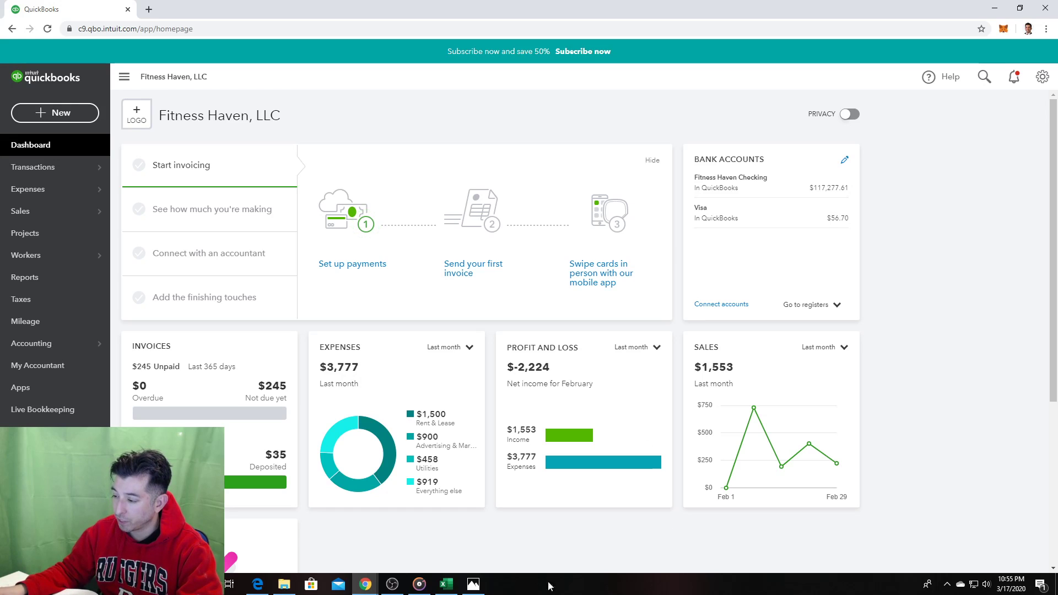
Step: Consult the fifth March transaction in Photos and start a QuickBooks sales receipt, adding its payer as a new customer
left_click(473, 583)
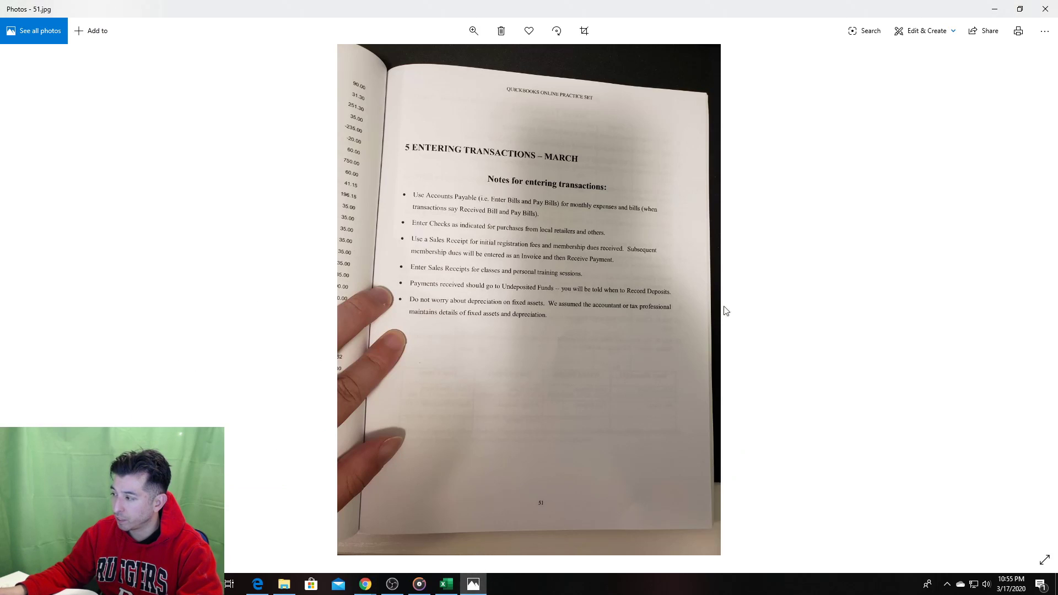
left_click(1029, 299)
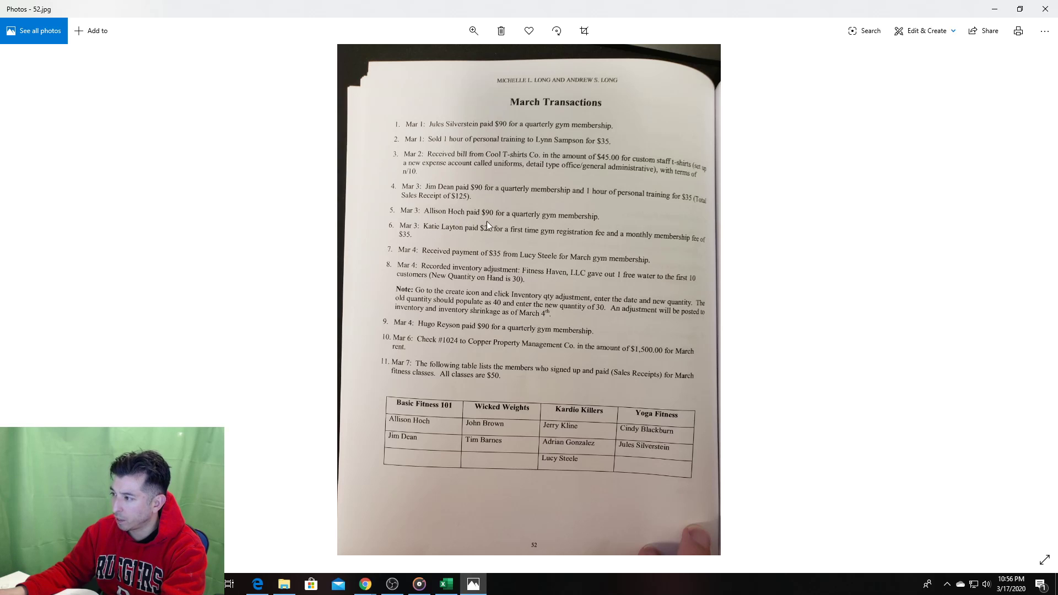
key("alt+Tab")
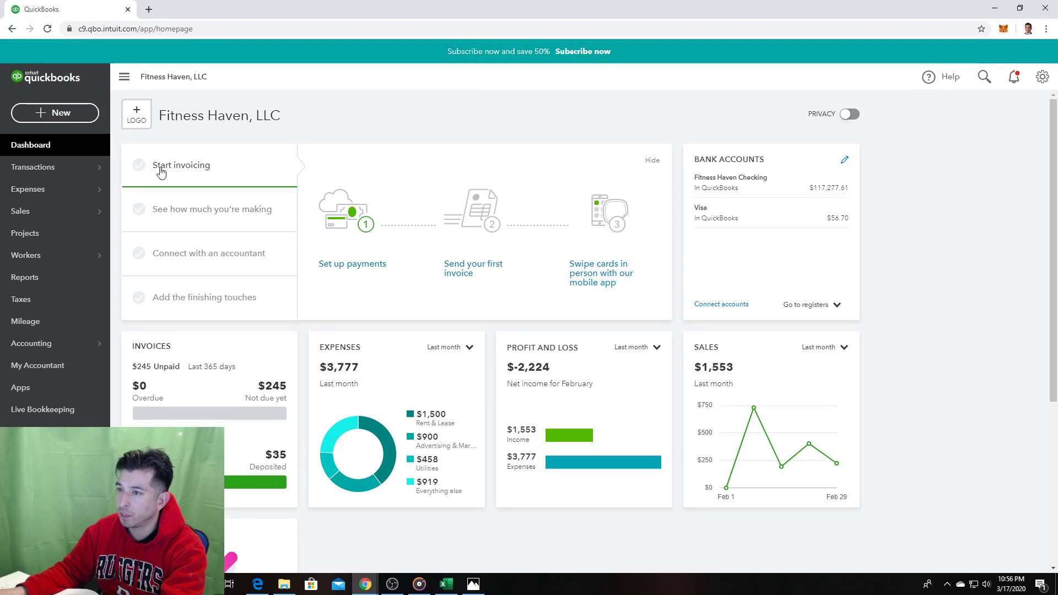
left_click(60, 115)
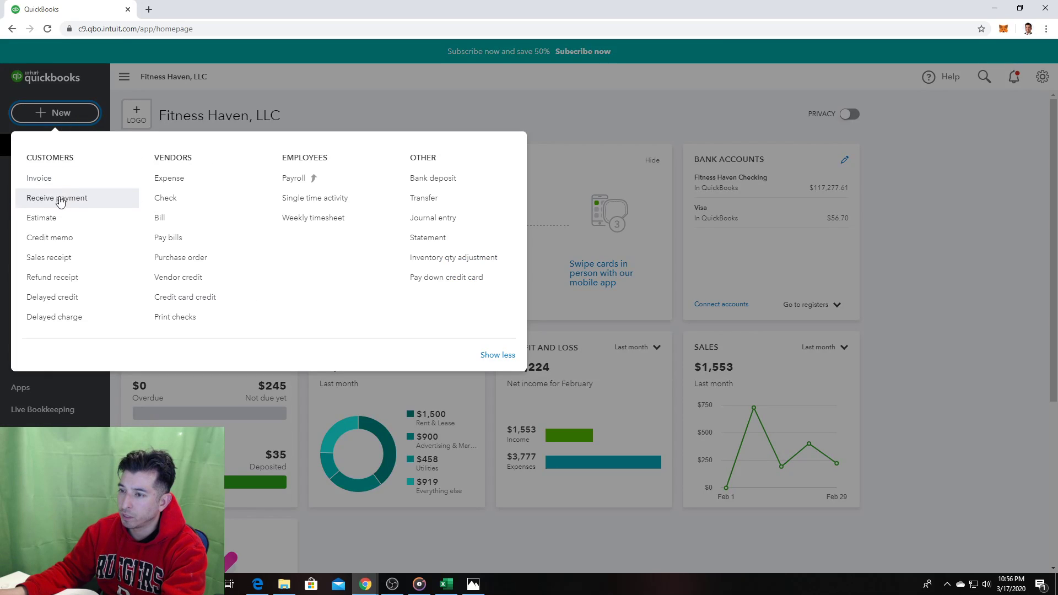
left_click(61, 255)
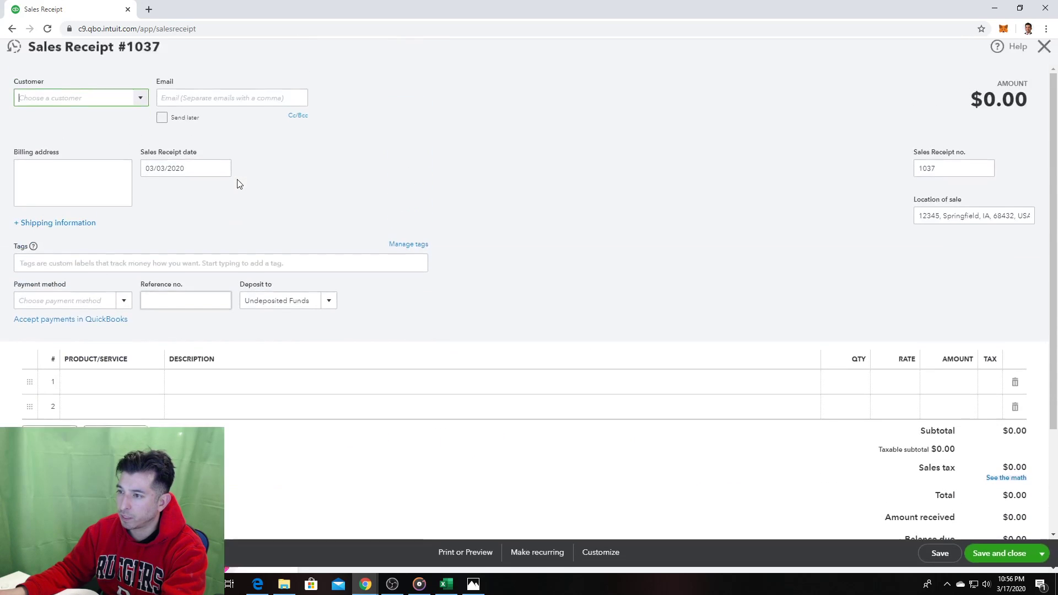
type("A")
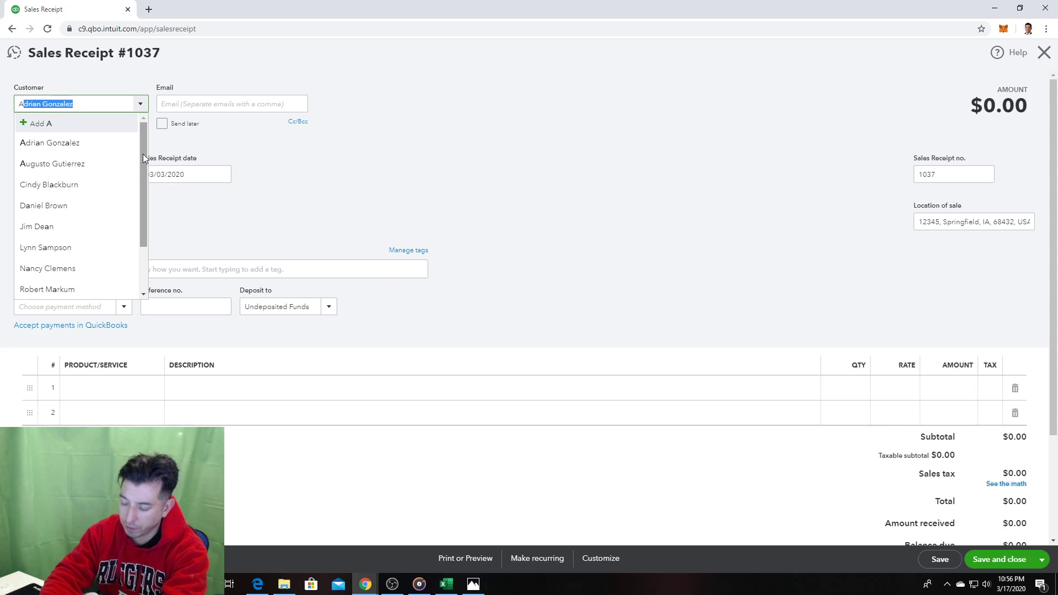
type("llison Hoch")
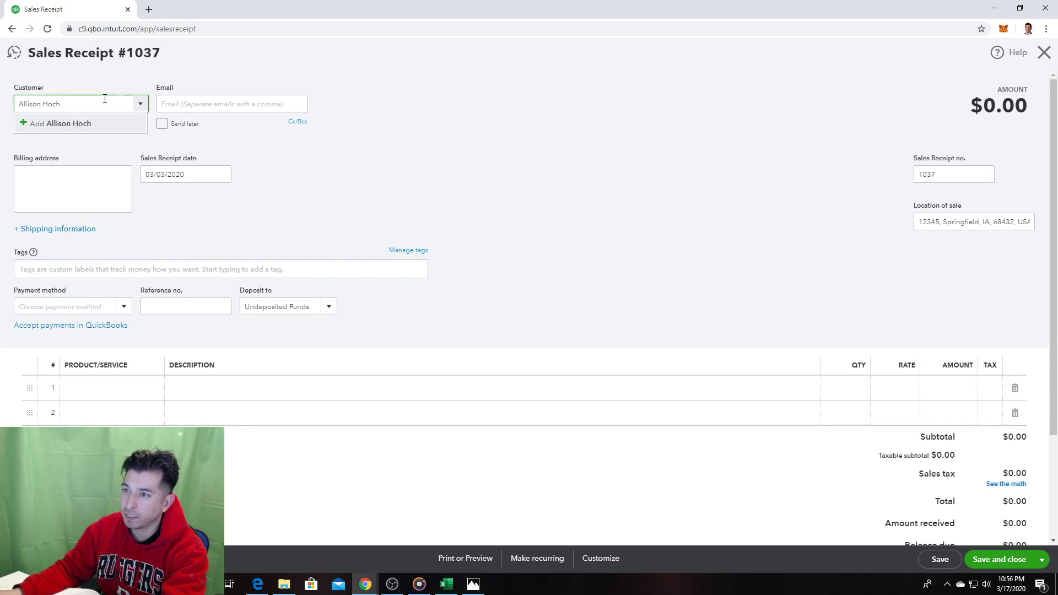
left_click(81, 124)
left_click(173, 200)
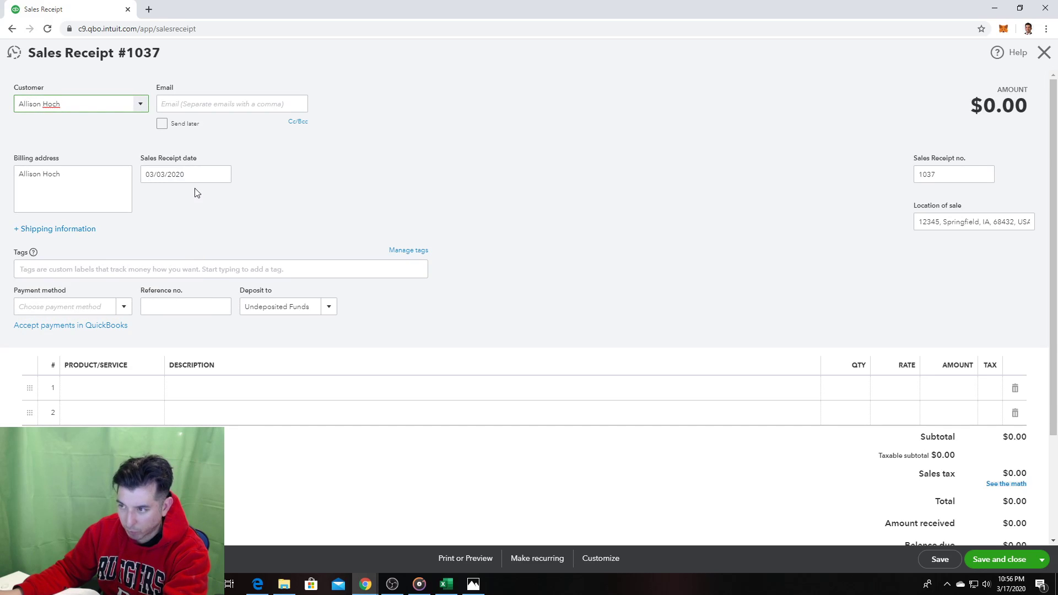
Step: Set the sales receipt's payment method to Cash and enter Quarterly Membership on its first line
left_click(119, 307)
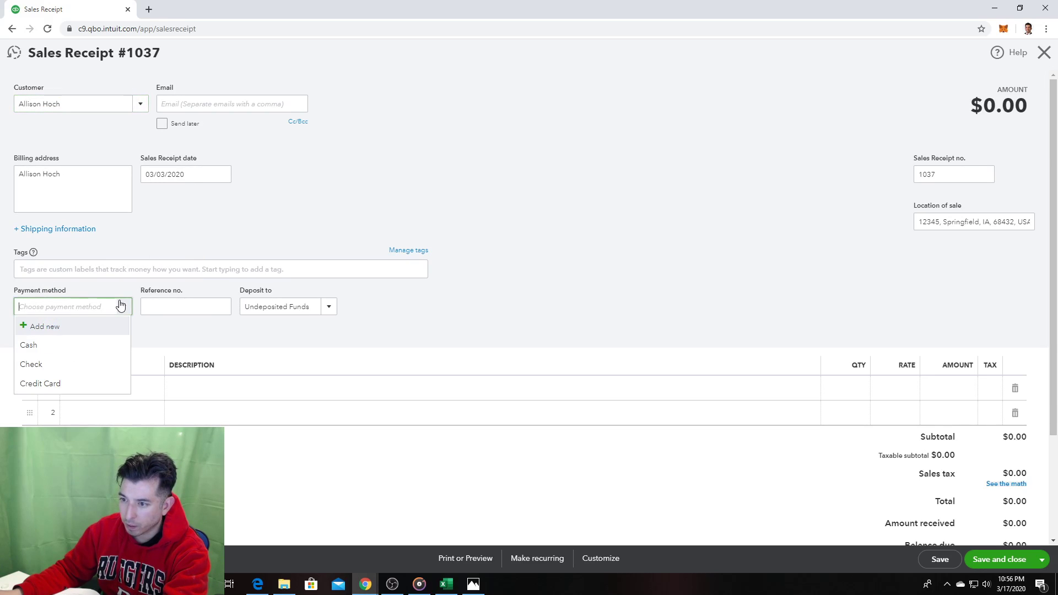
left_click(94, 346)
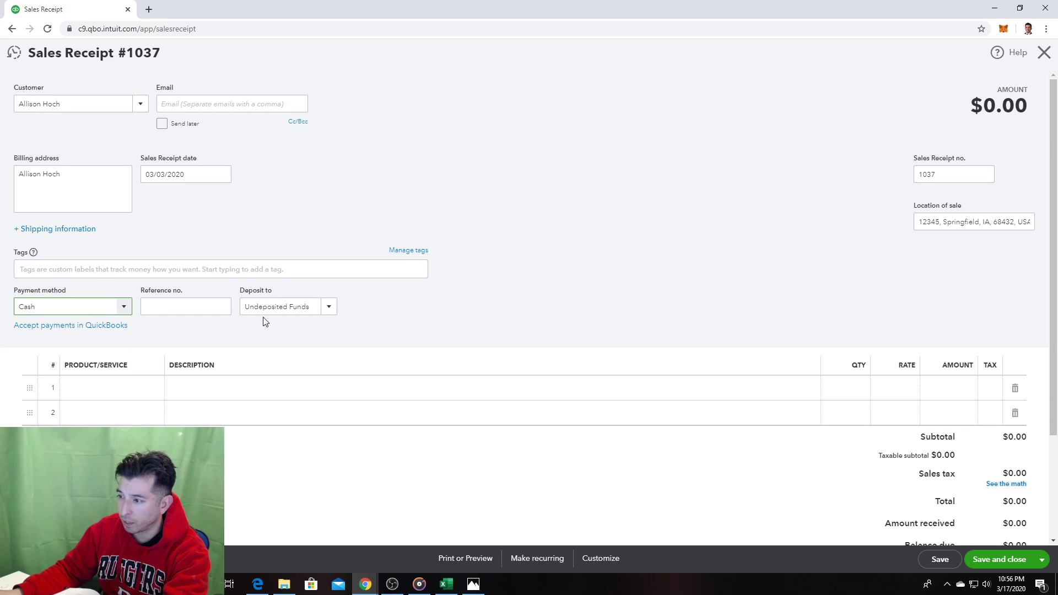
left_click(135, 386)
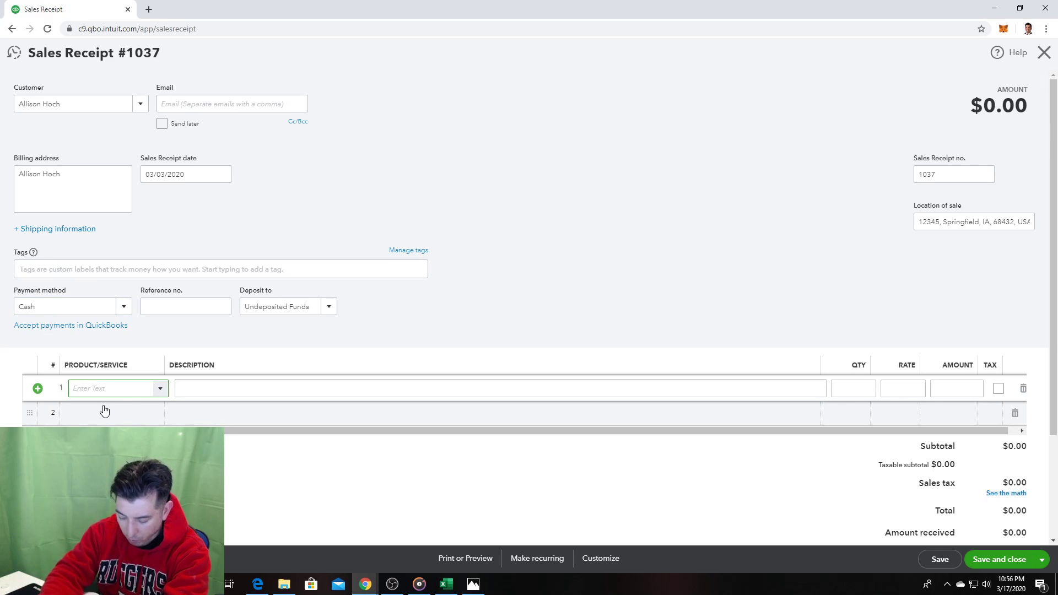
type("Quarterly Membership")
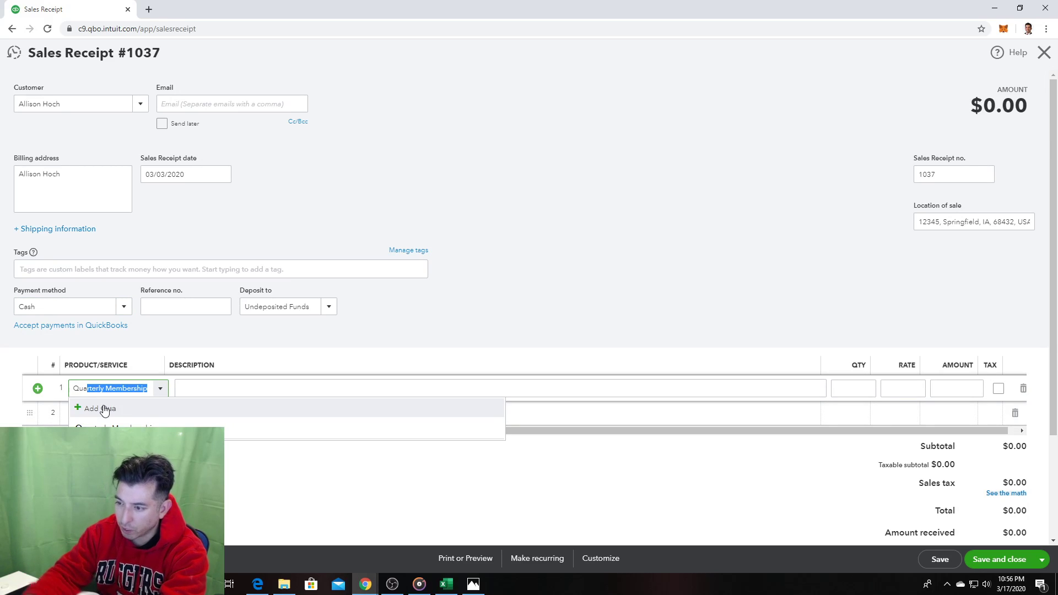
key("Return")
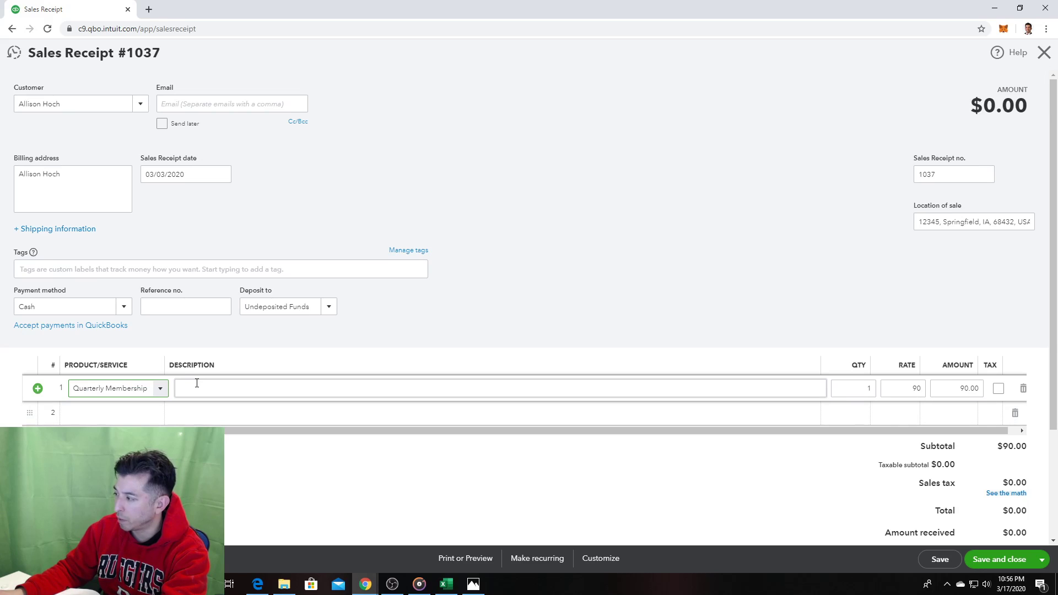
left_click(652, 462)
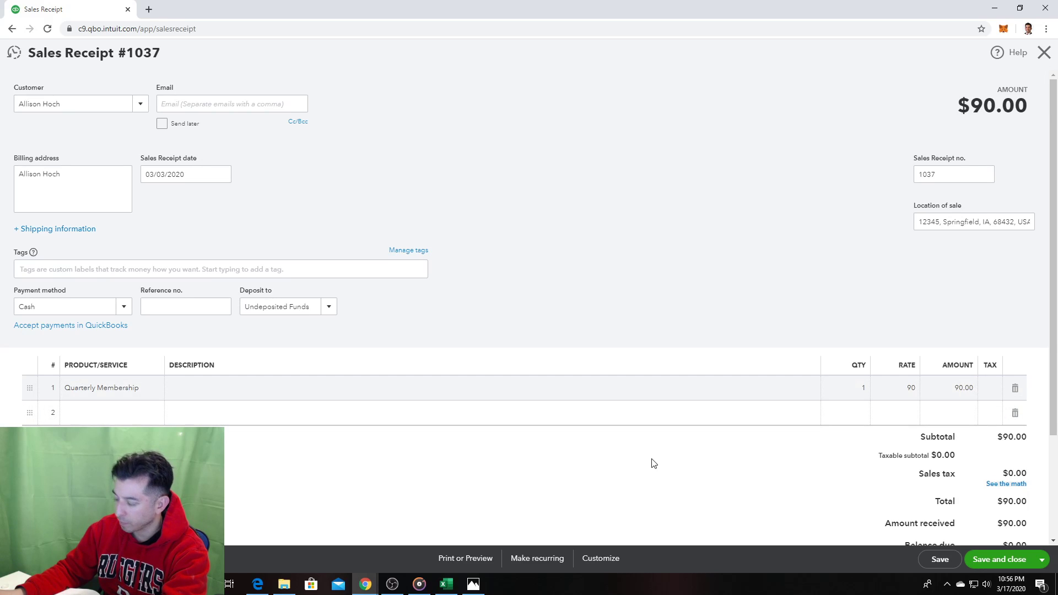
Step: Review the quarterly membership receipt's totals, then save it and start a new sales receipt
scroll(714, 474, "down", 1)
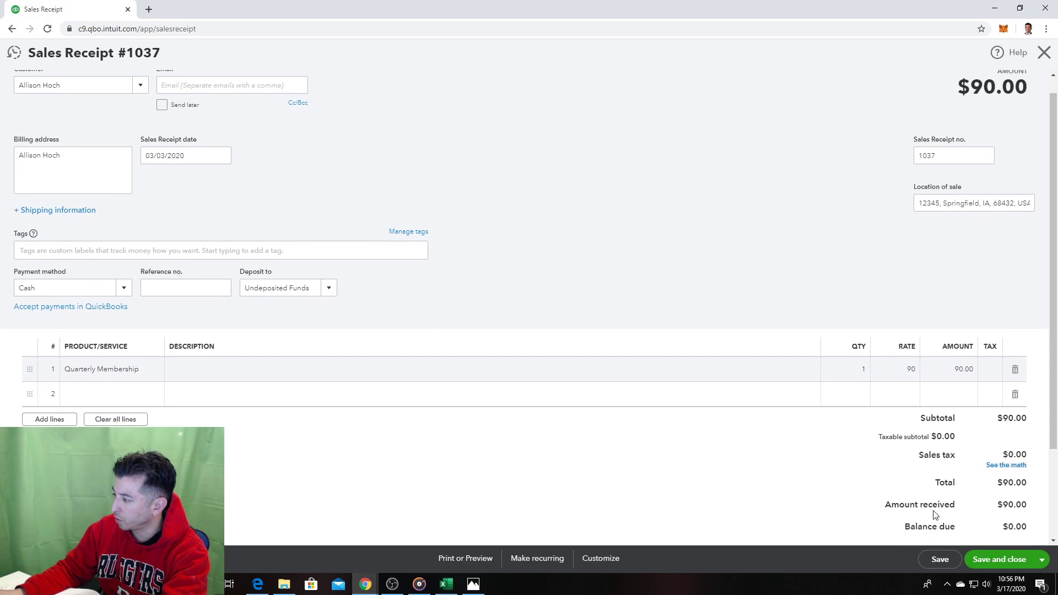
left_click(1040, 562)
left_click(972, 524)
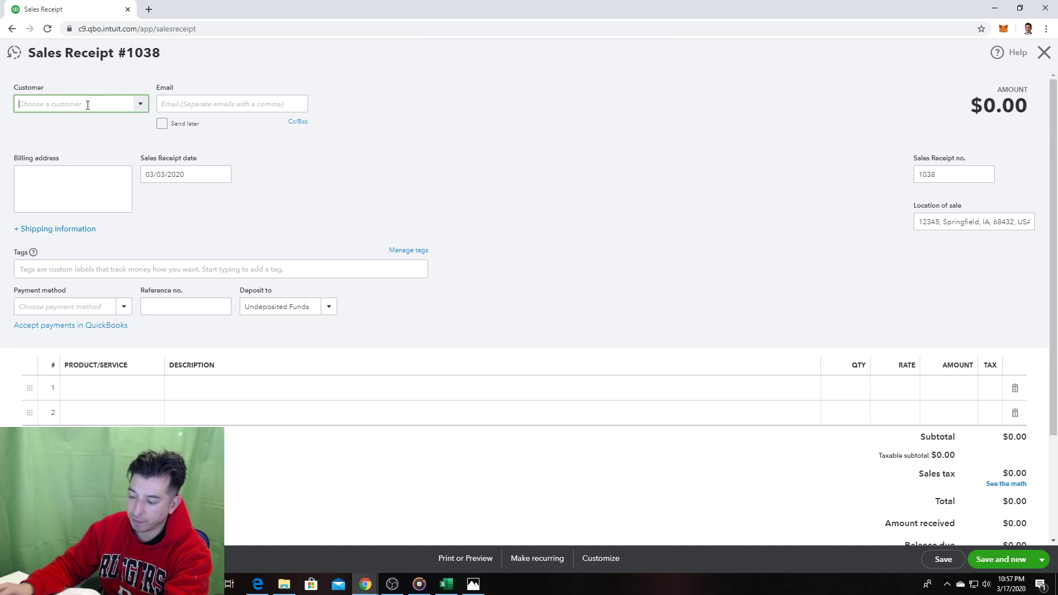
type("katie")
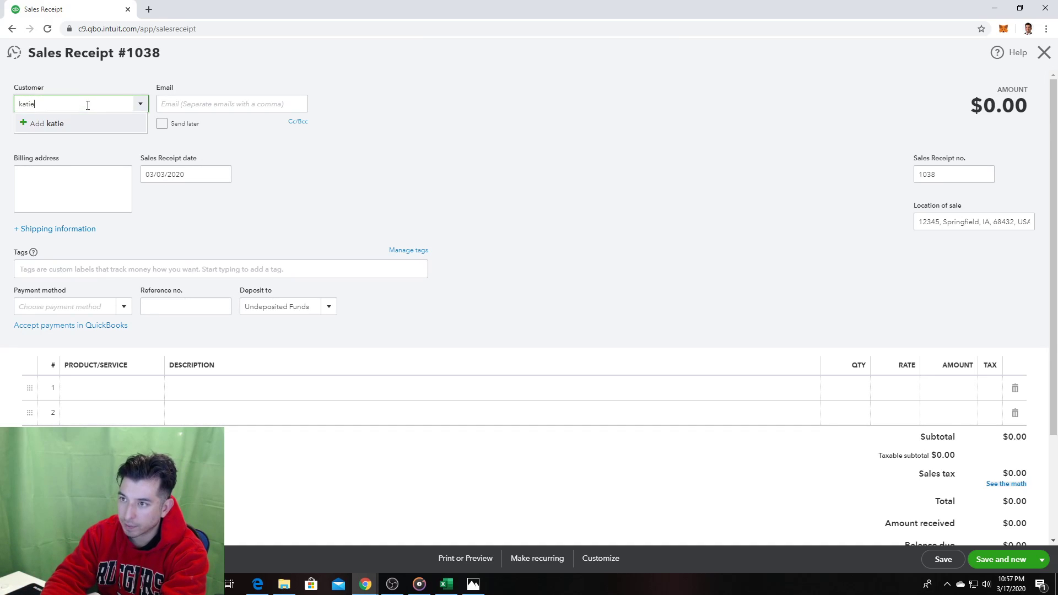
type(" lay")
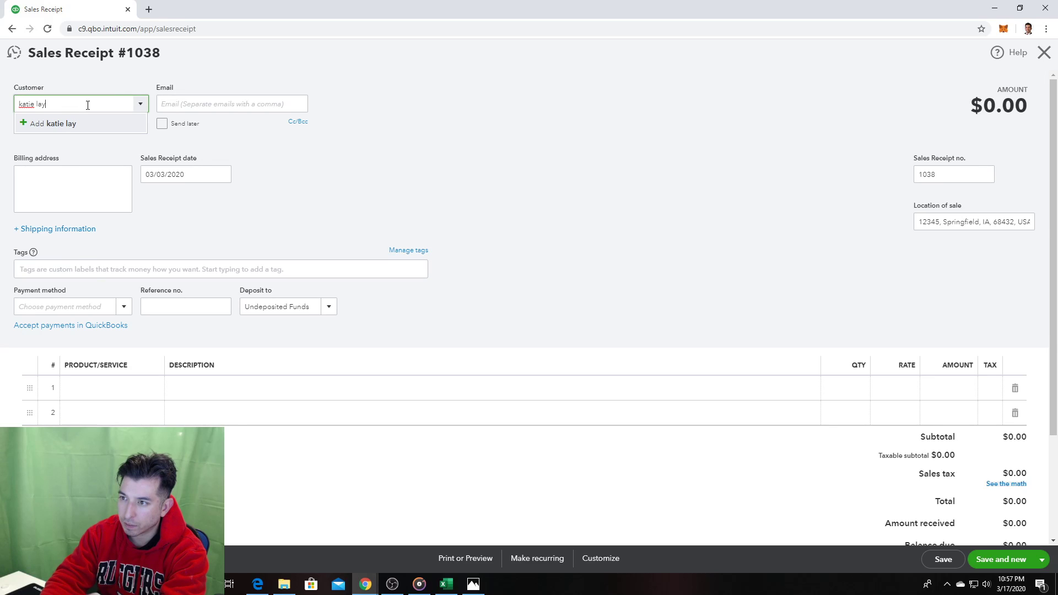
type("to")
key("BackSpace")
key("BackSpace")
key("BackSpace")
key("BackSpace")
key("BackSpace")
key("BackSpace")
key("BackSpace")
key("BackSpace")
key("BackSpace")
key("BackSpace")
key("BackSpace")
Step: Add the sixth transaction's payer as a new customer on the sales receipt and set the payment method to Cash
type("Katie Layton")
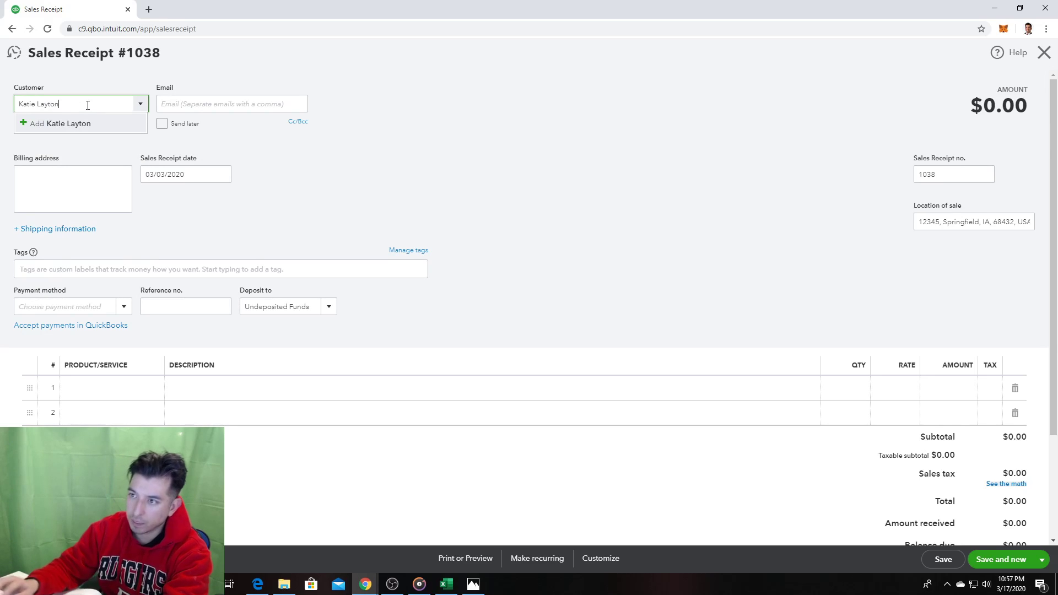
left_click(65, 123)
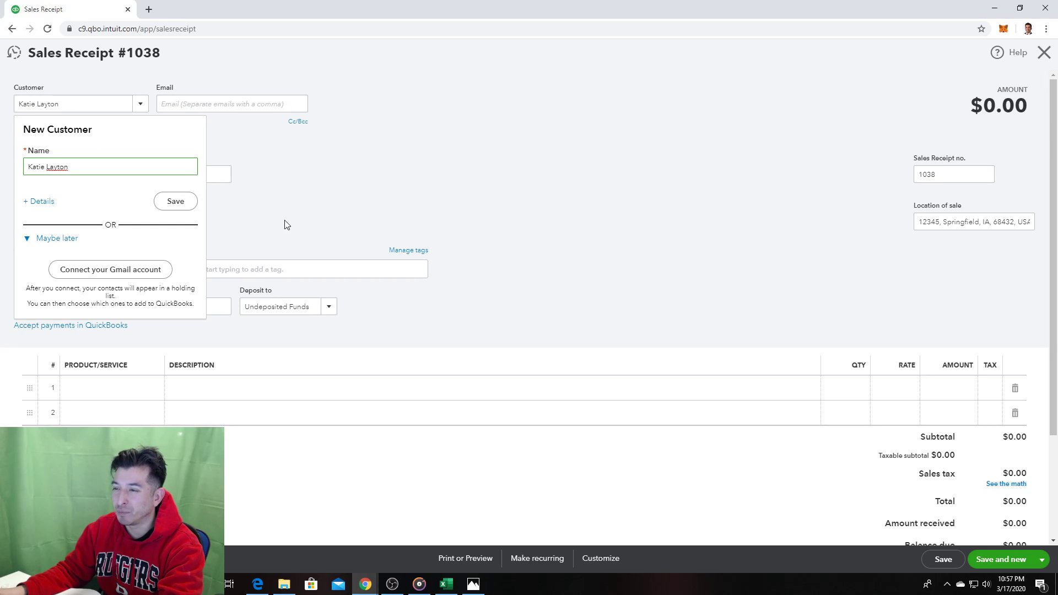
left_click(182, 208)
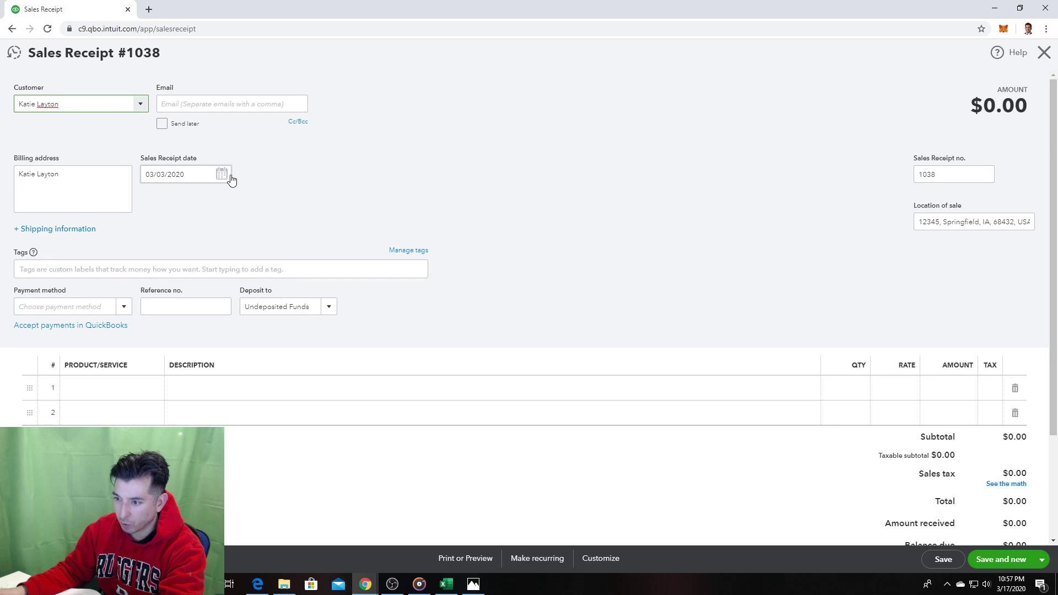
left_click(124, 313)
left_click(100, 346)
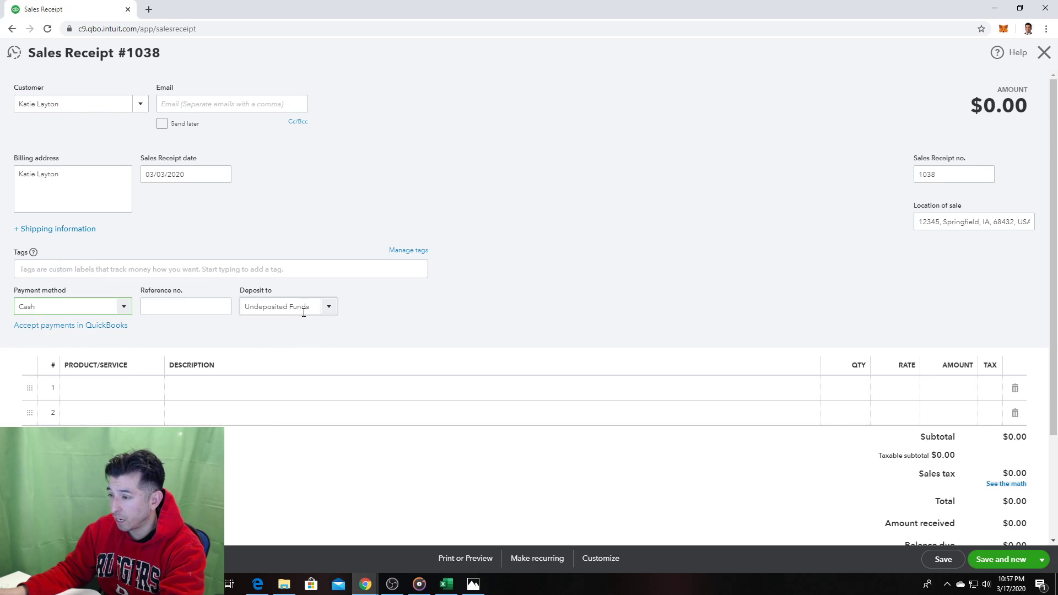
Step: Enter Registration Fee as the product on the first line of the sales receipt
left_click(153, 385)
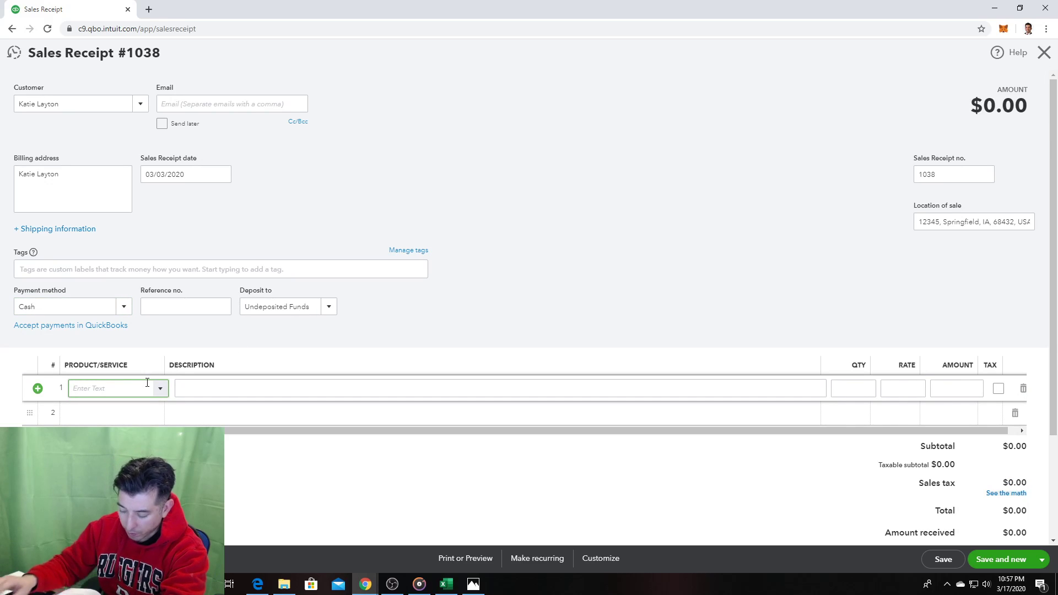
type("gy")
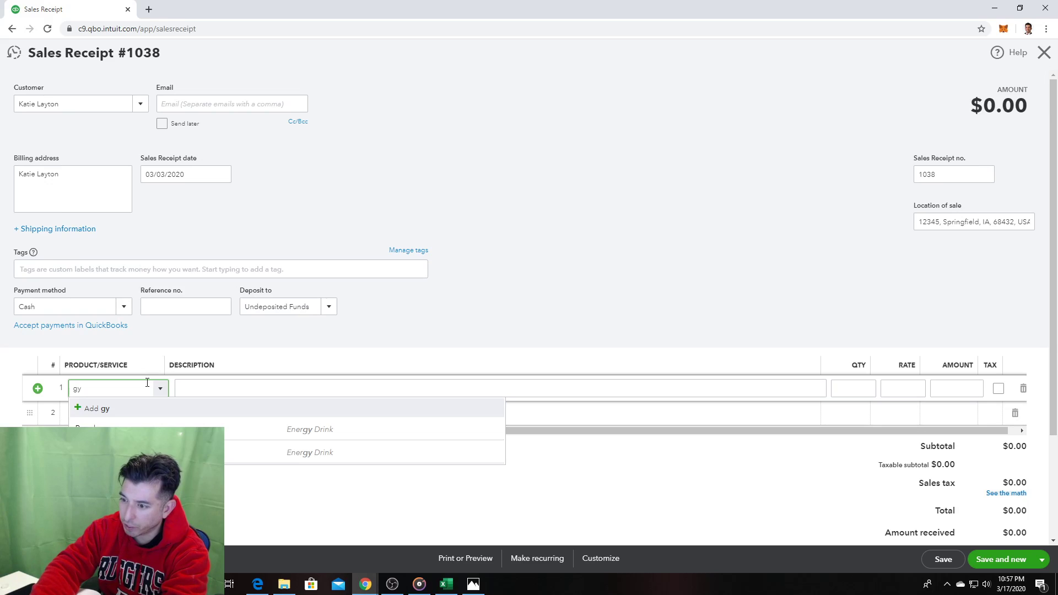
type("m r")
left_click_drag(125, 394, 69, 391)
type("re")
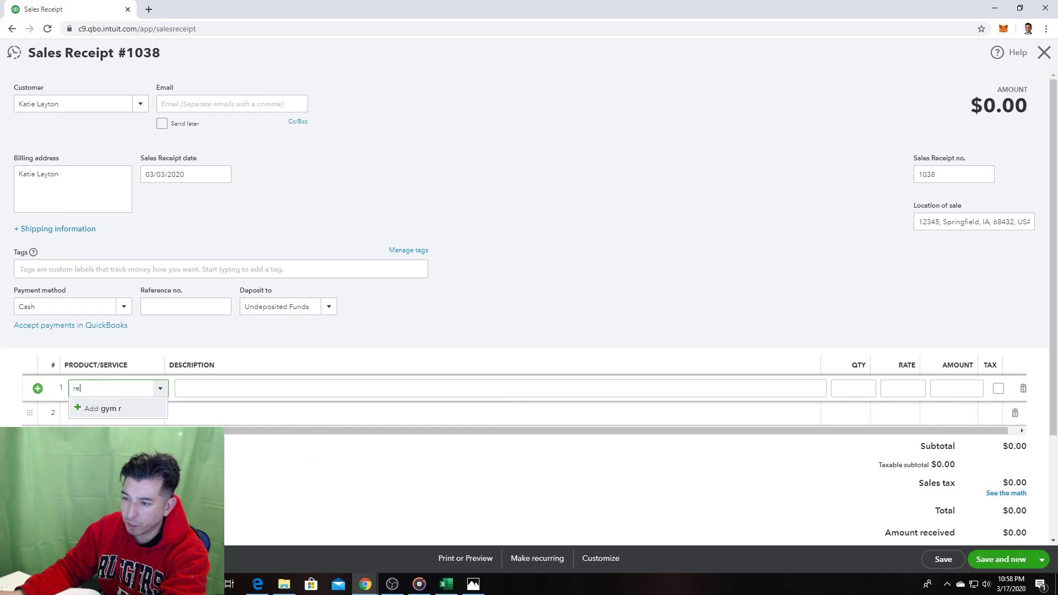
type("g")
left_click(107, 421)
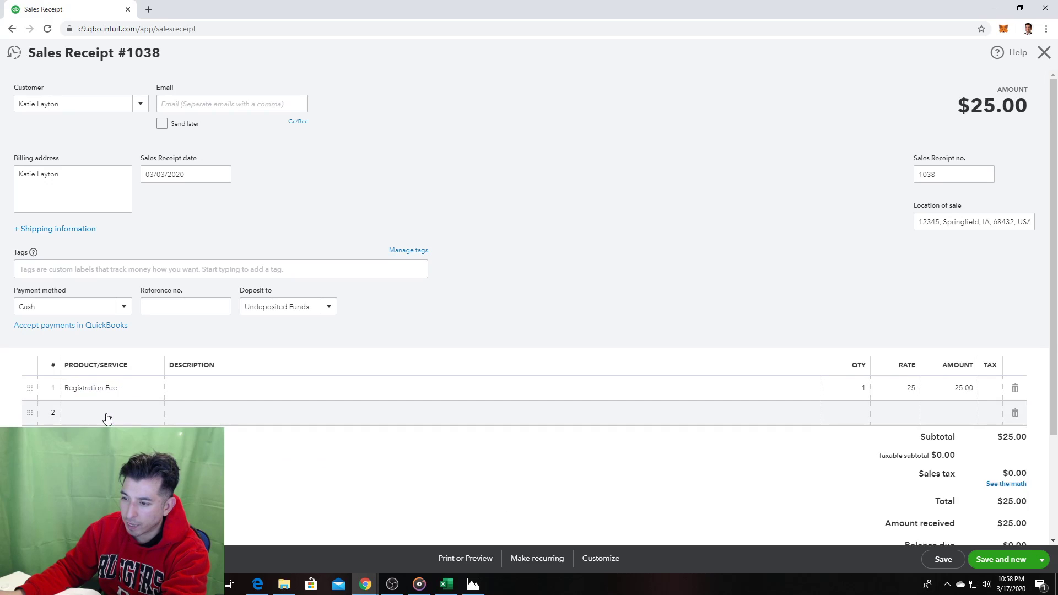
Step: Enter Monthly Membership as the product on the second line of the sales receipt
left_click(107, 418)
type("Monthly Membership")
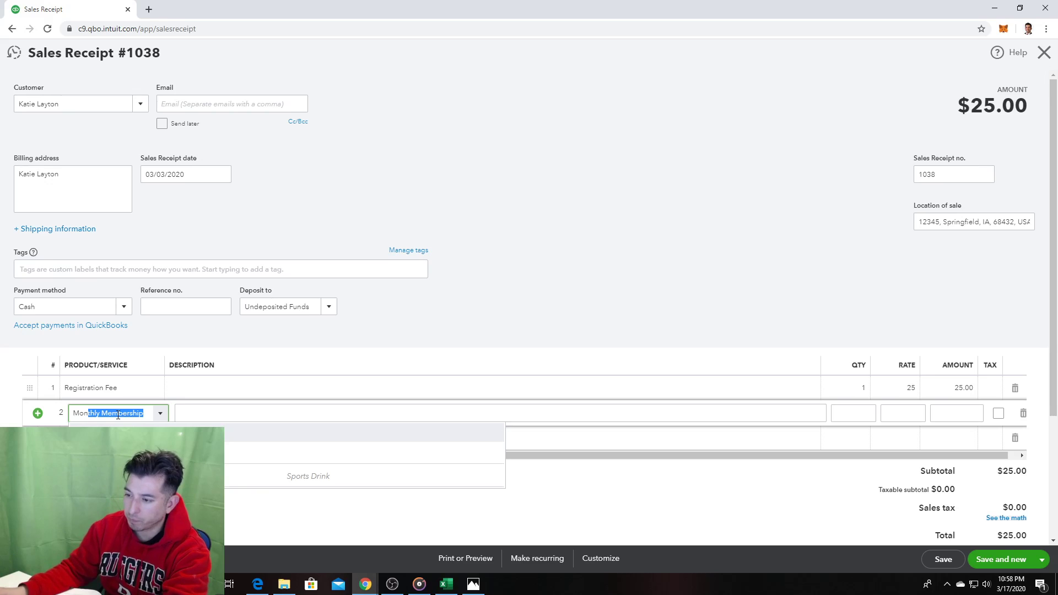
key("Tab")
left_click(837, 514)
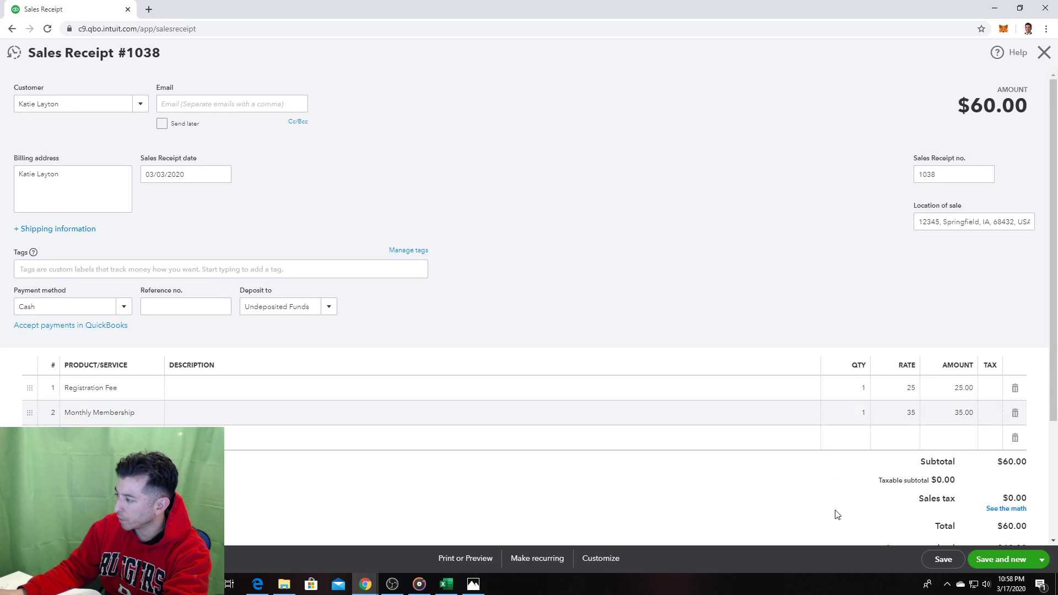
Step: Check the totals for the registration fee and monthly membership, and save and close the sales receipt
scroll(837, 514, "down", 1)
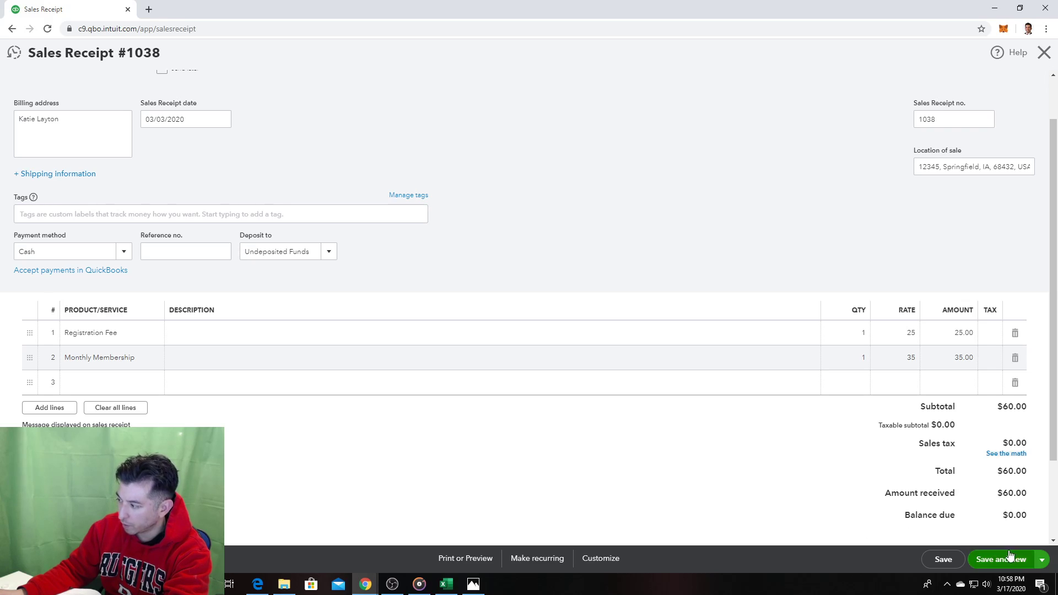
left_click(1040, 561)
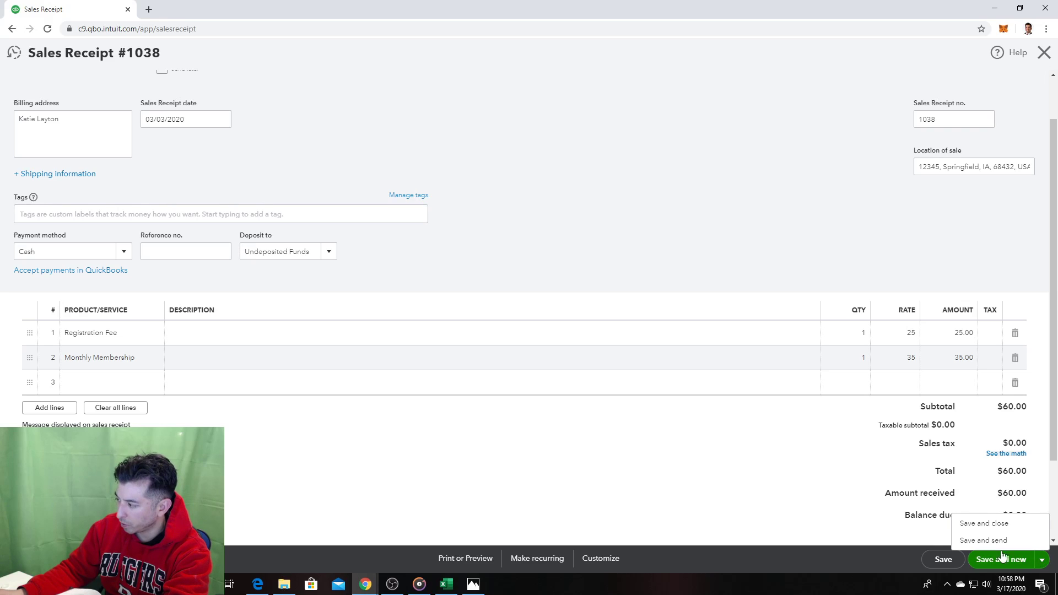
left_click(978, 524)
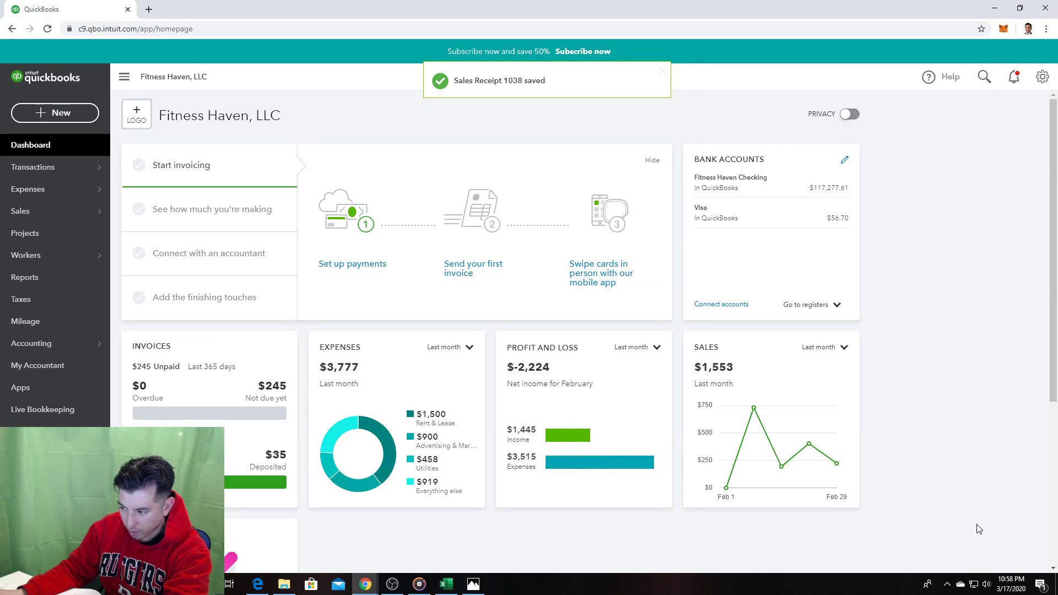
Step: Look up the seventh March transaction in the practice set photo and start a new Receive Payment entry in QuickBooks
left_click(473, 585)
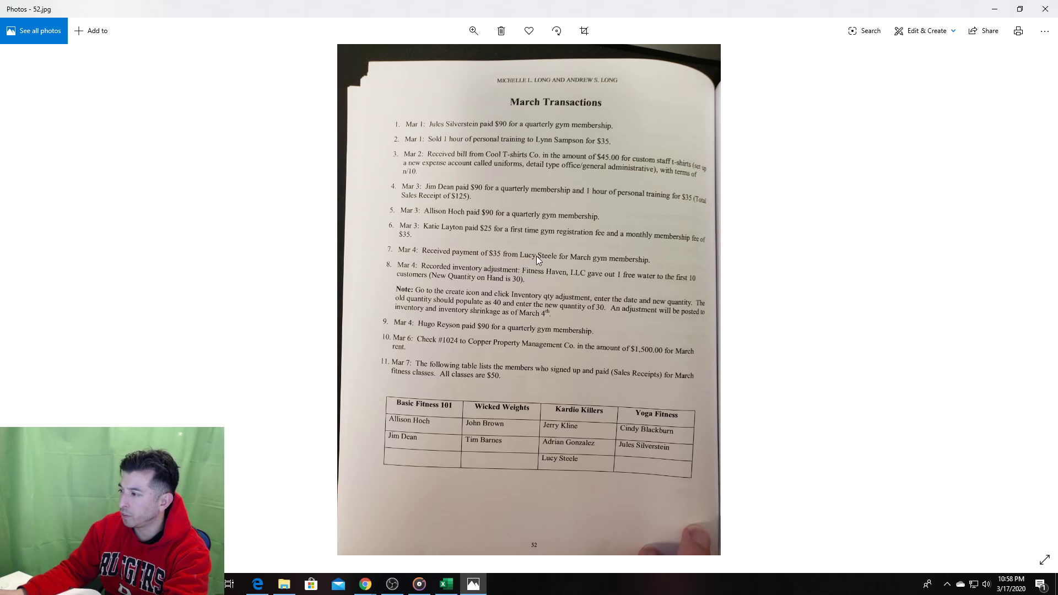
key("alt+Tab")
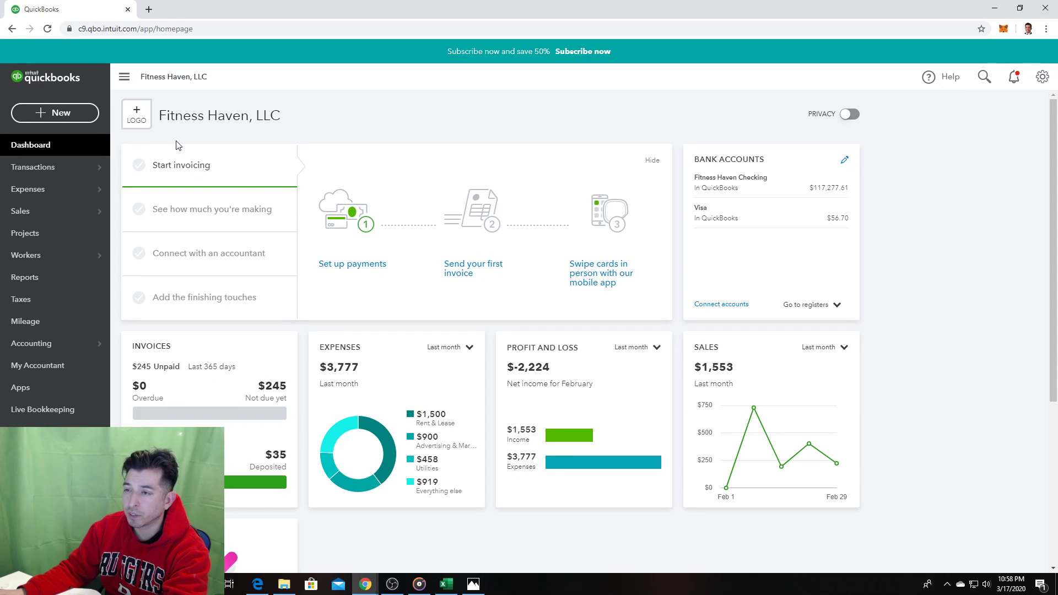
left_click(80, 115)
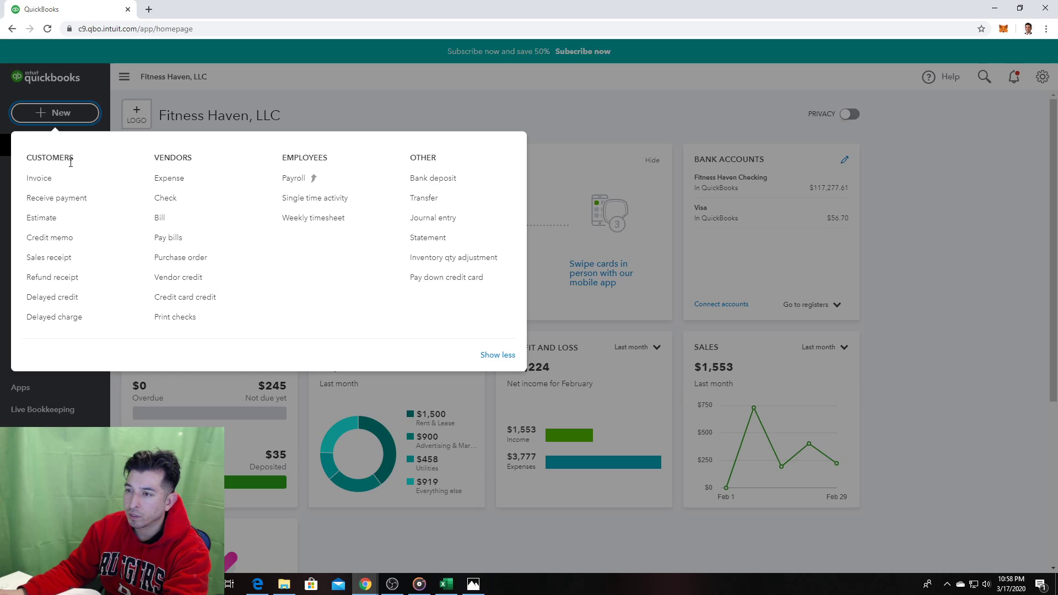
left_click(46, 202)
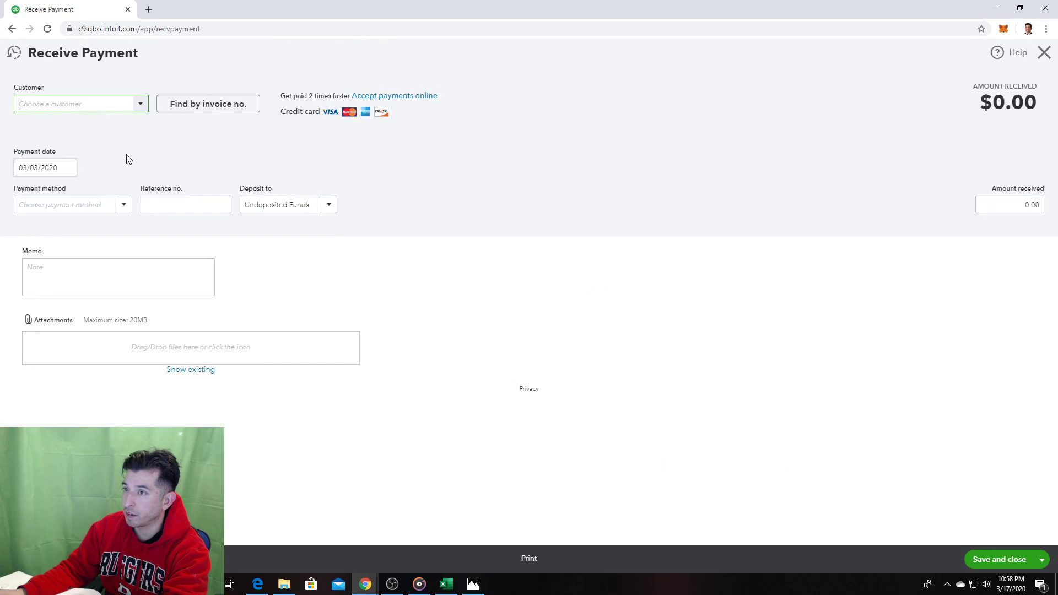
Step: Select the seventh transaction's payer as the customer on the received payment and set the payment method to Check
left_click(139, 110)
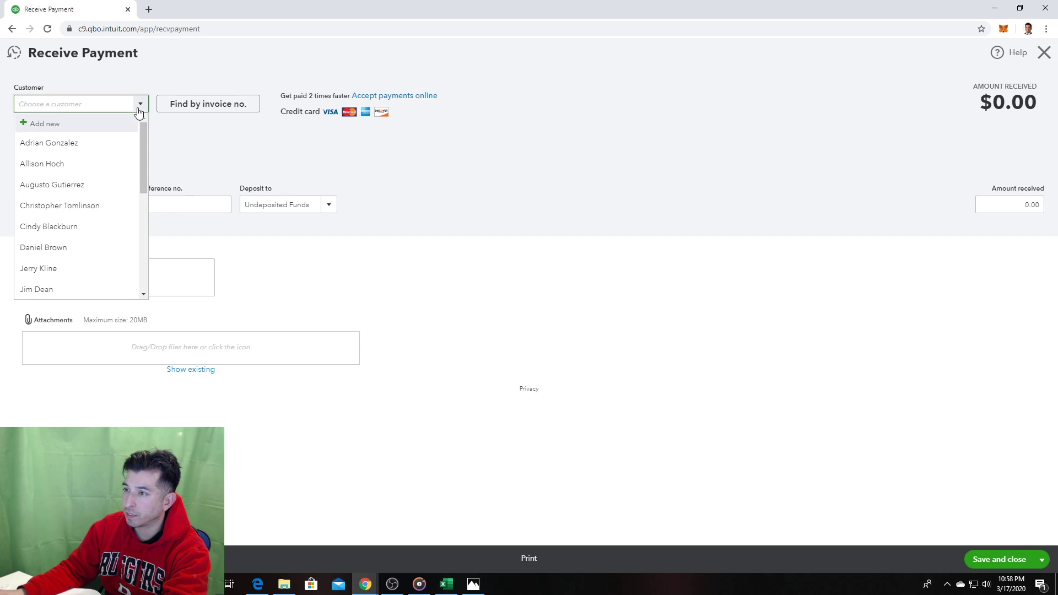
left_click(139, 109)
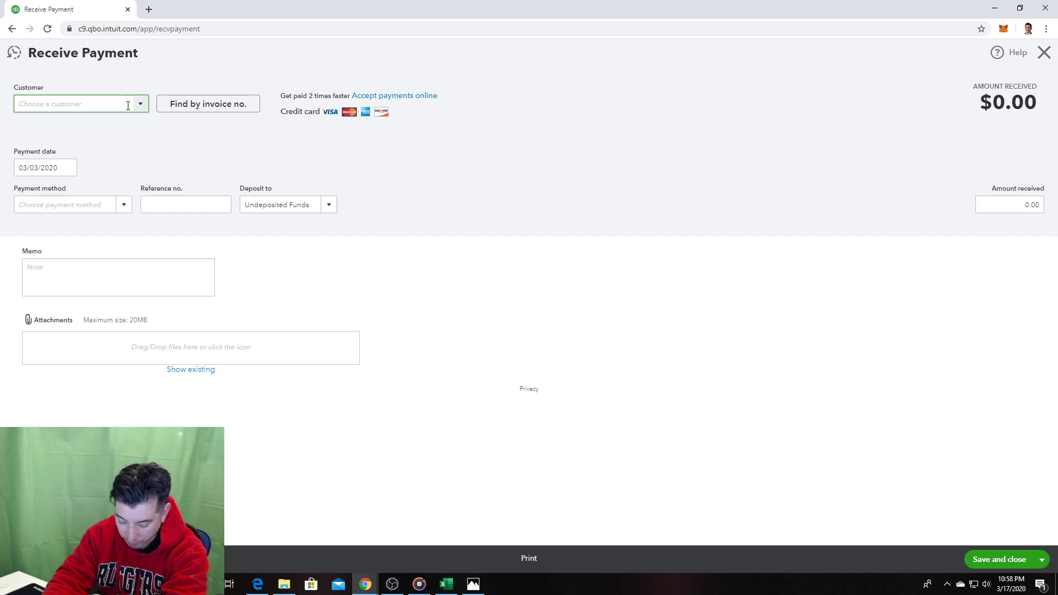
type("Lucy Hopper")
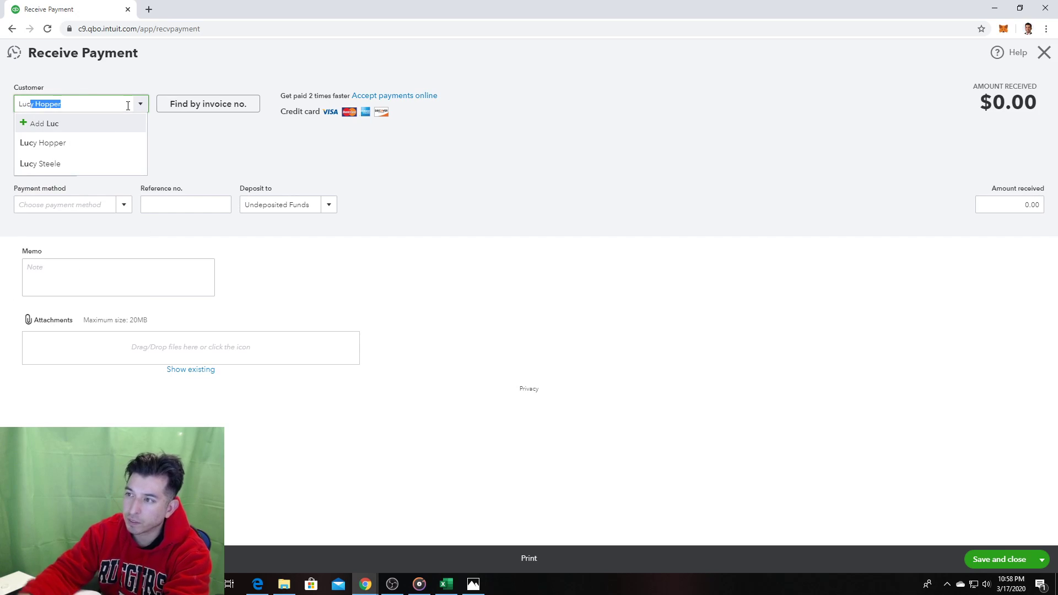
left_click(42, 163)
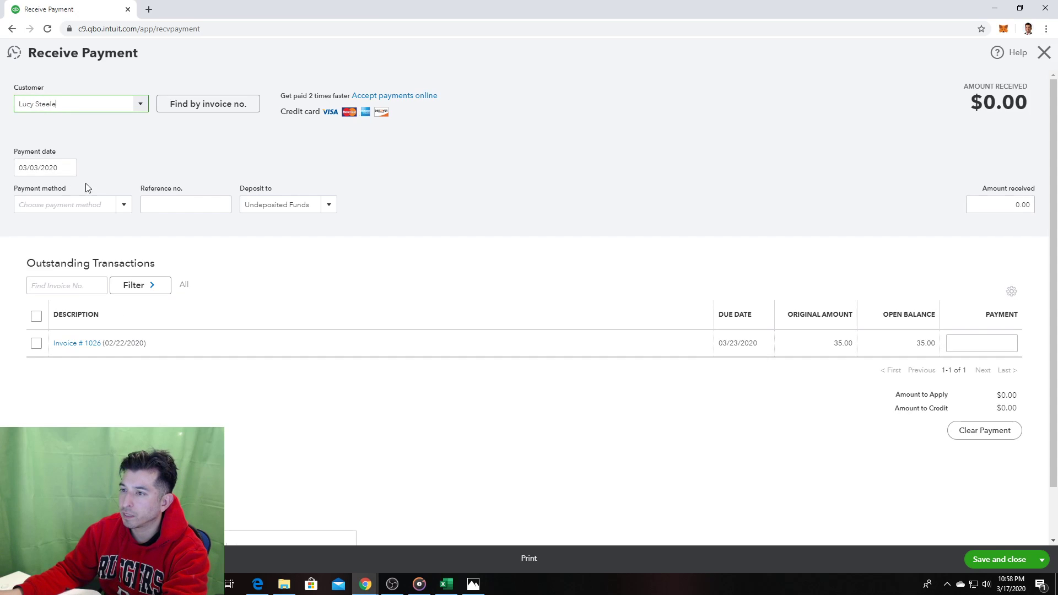
key("Tab")
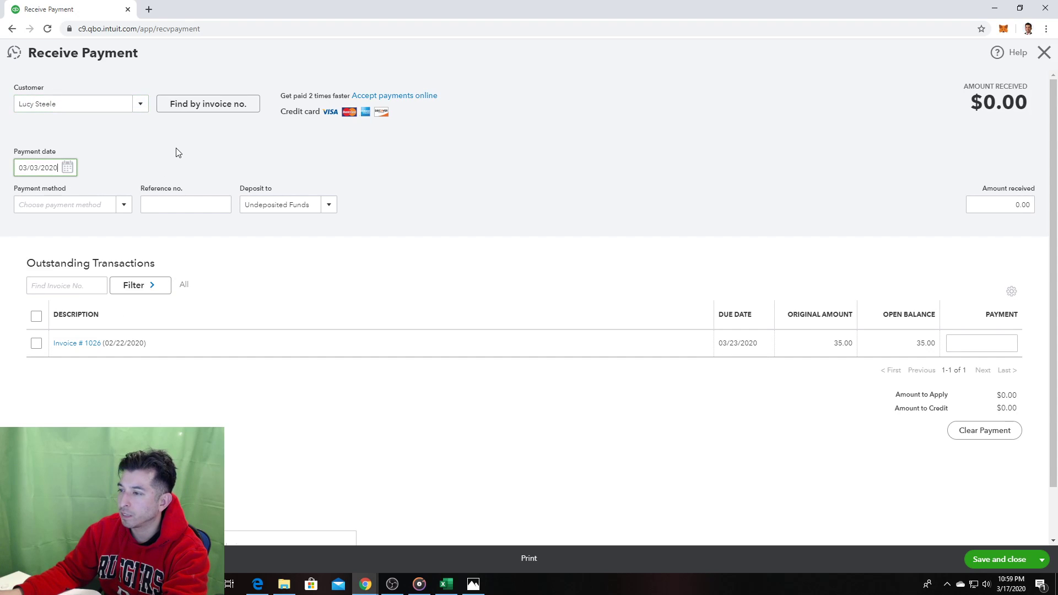
left_click(123, 205)
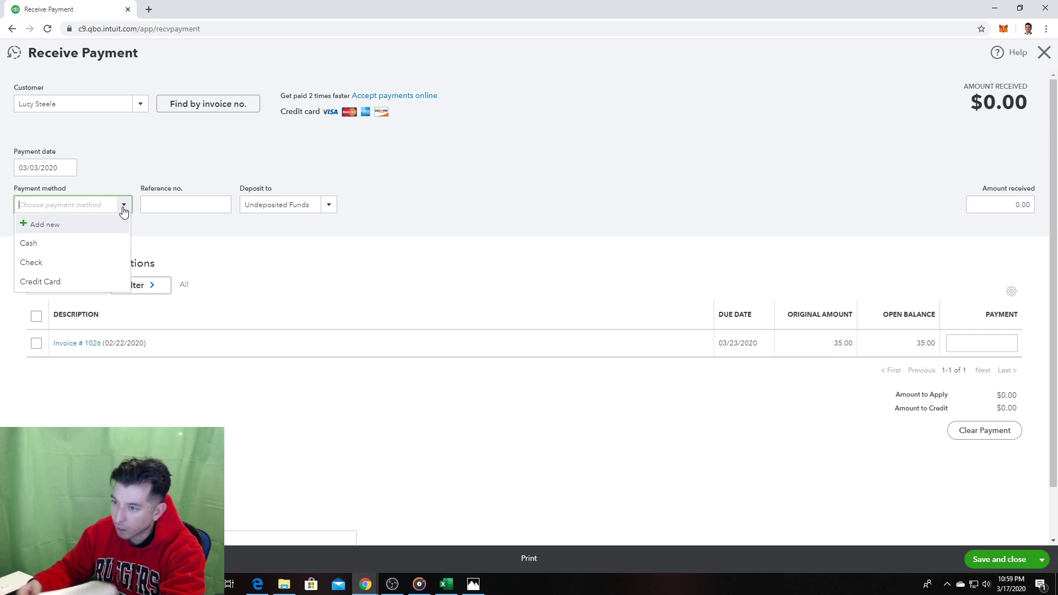
left_click(69, 263)
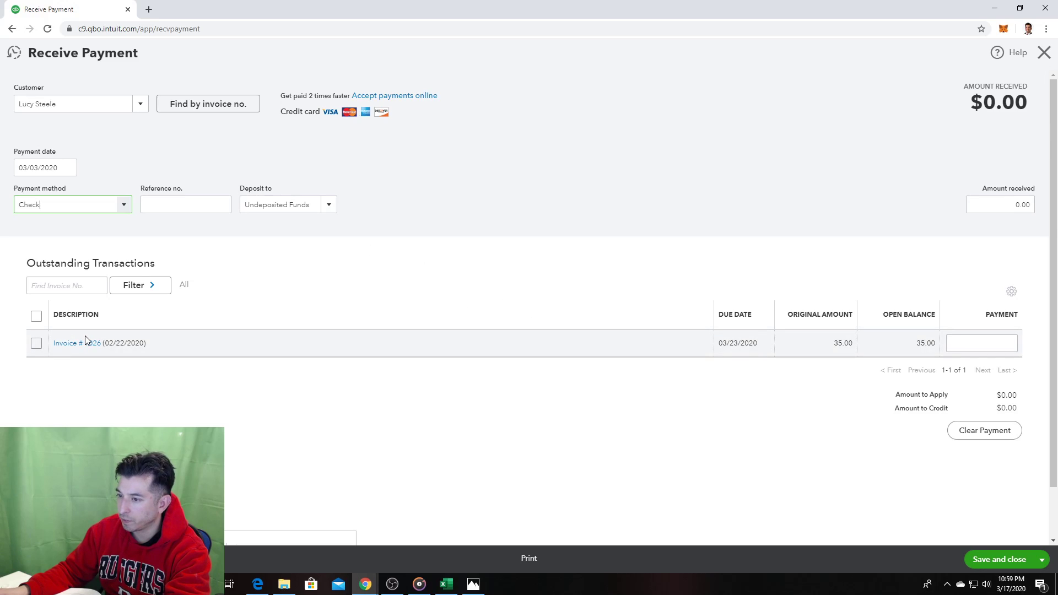
Step: Apply a $35.00 payment to the customer's outstanding 02/22/2020 invoice, and save and close the received payment
left_click(57, 345)
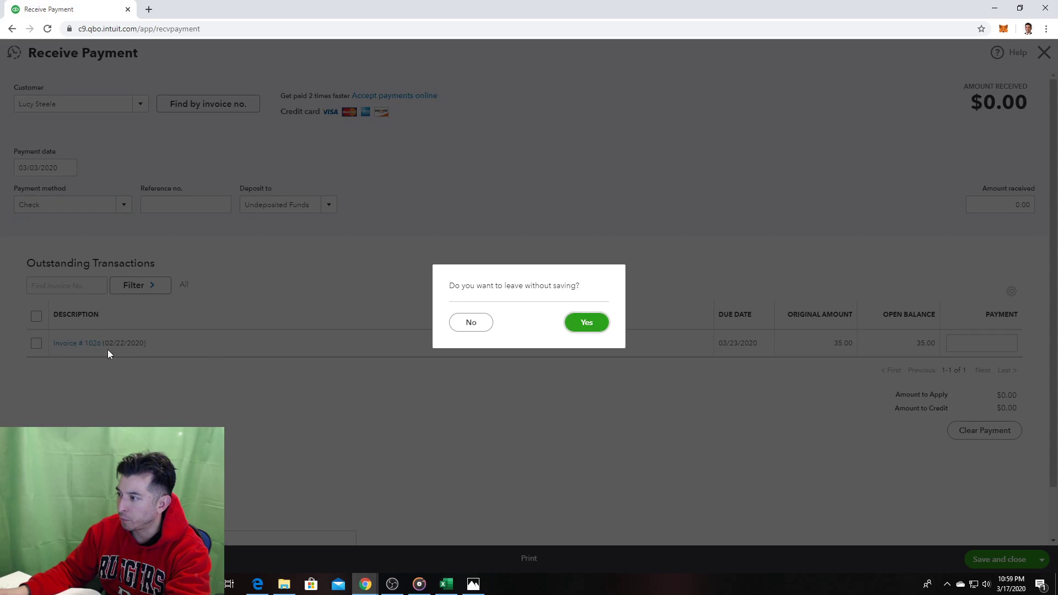
left_click(471, 323)
left_click(37, 343)
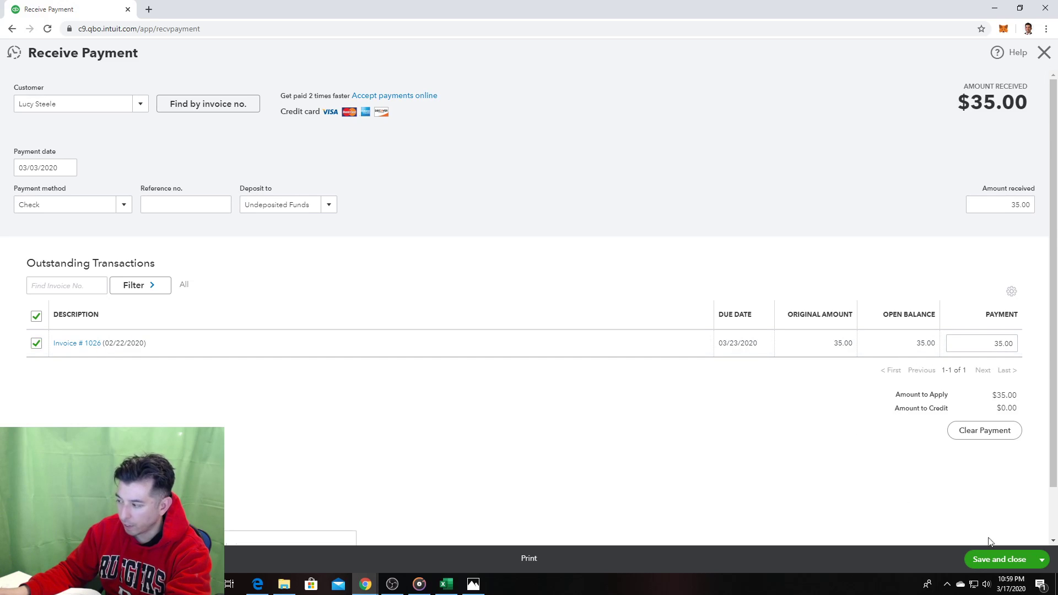
left_click(1020, 560)
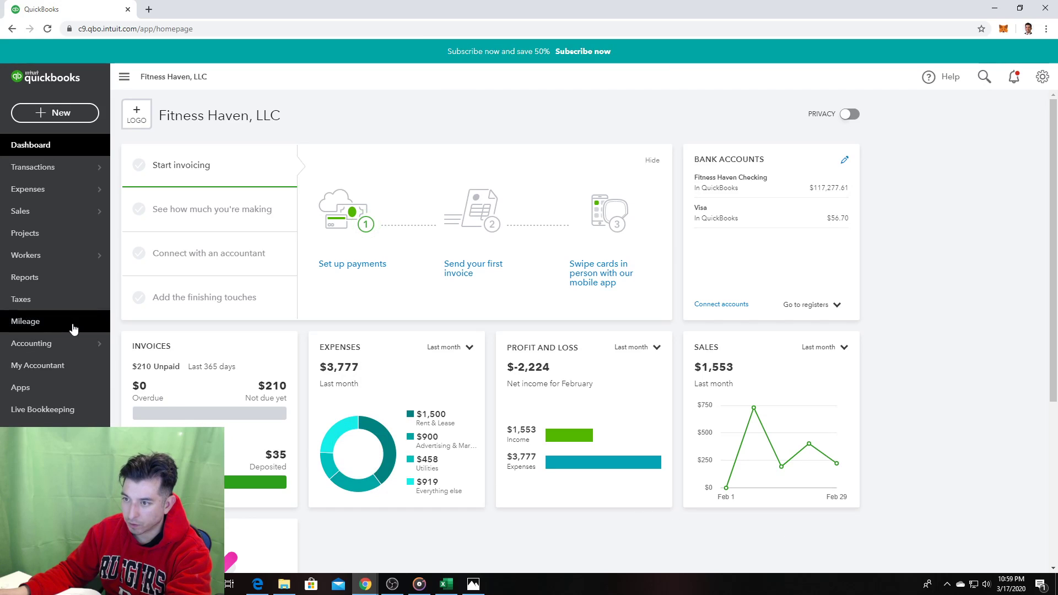
mouse_move(86, 353)
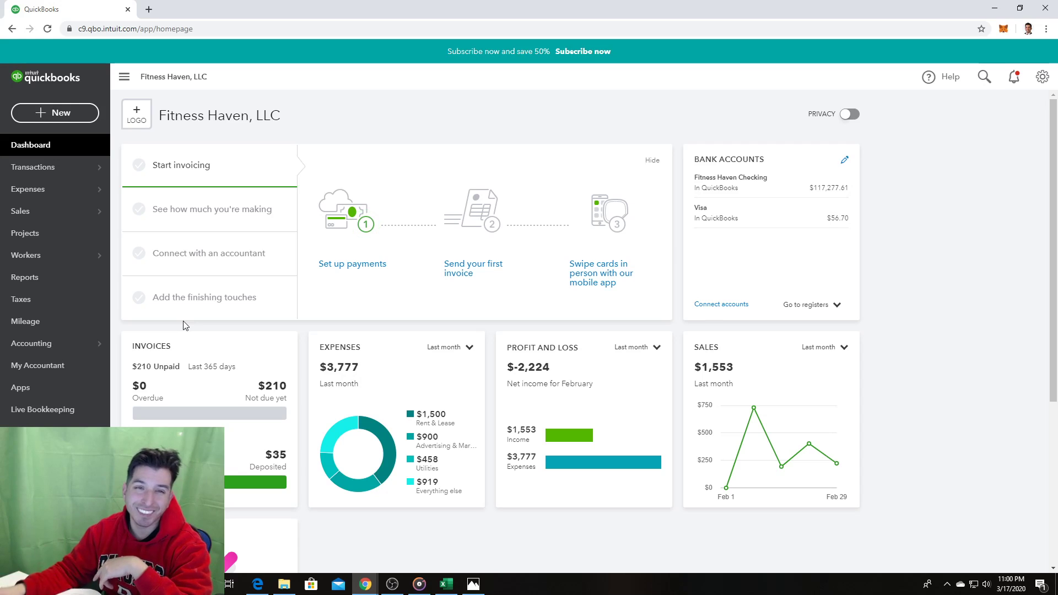
key("alt+Tab")
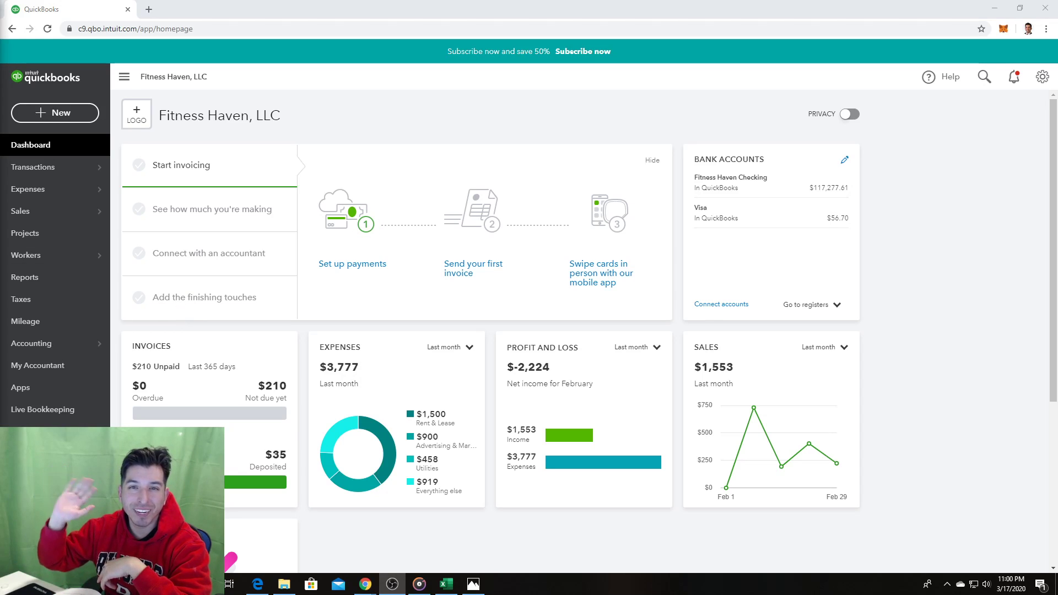